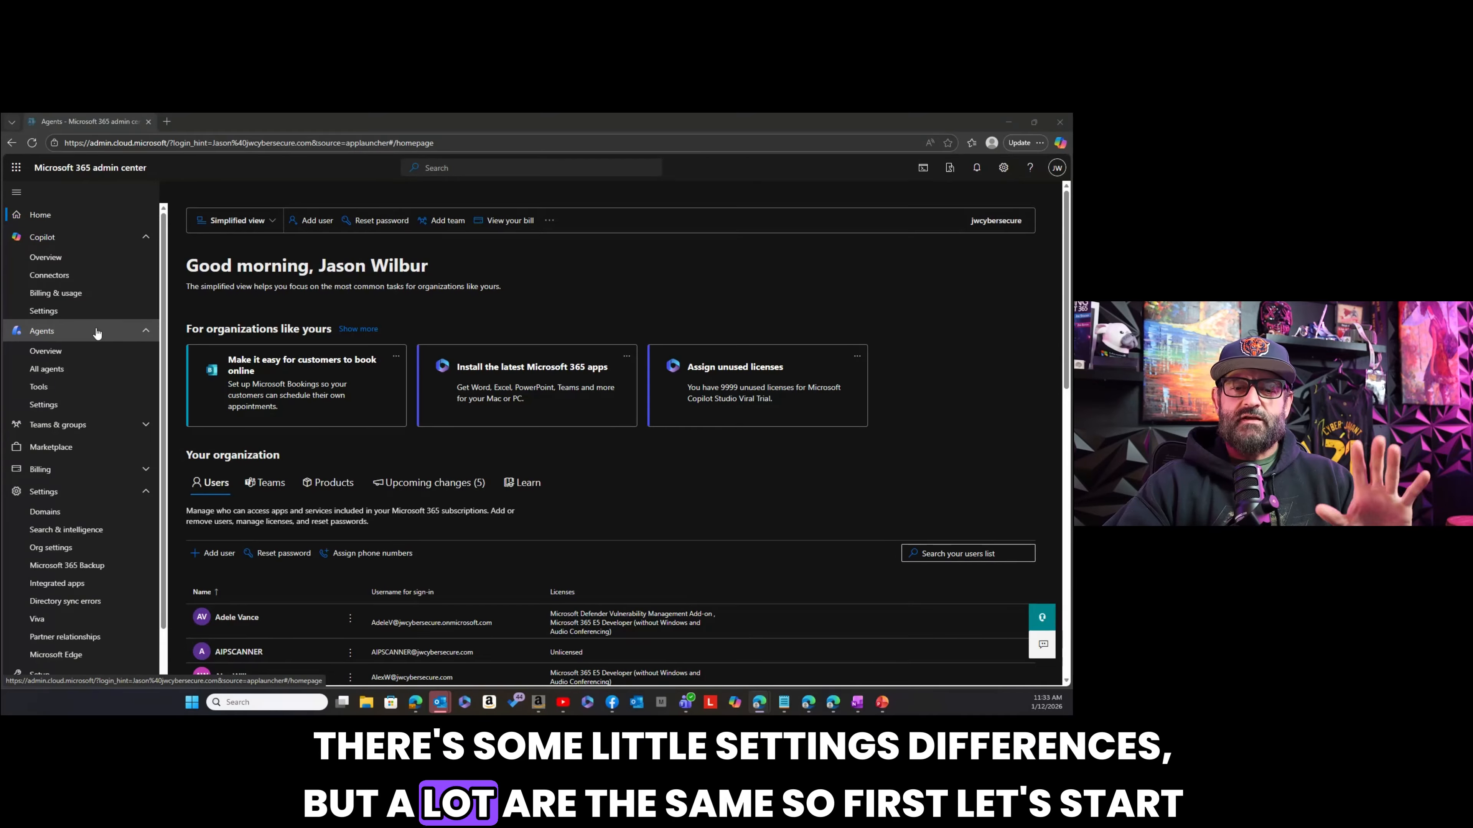
Examine the Copilot Control System security overview, covering data leak prevention, oversharing management and data compliance.
click(71, 258)
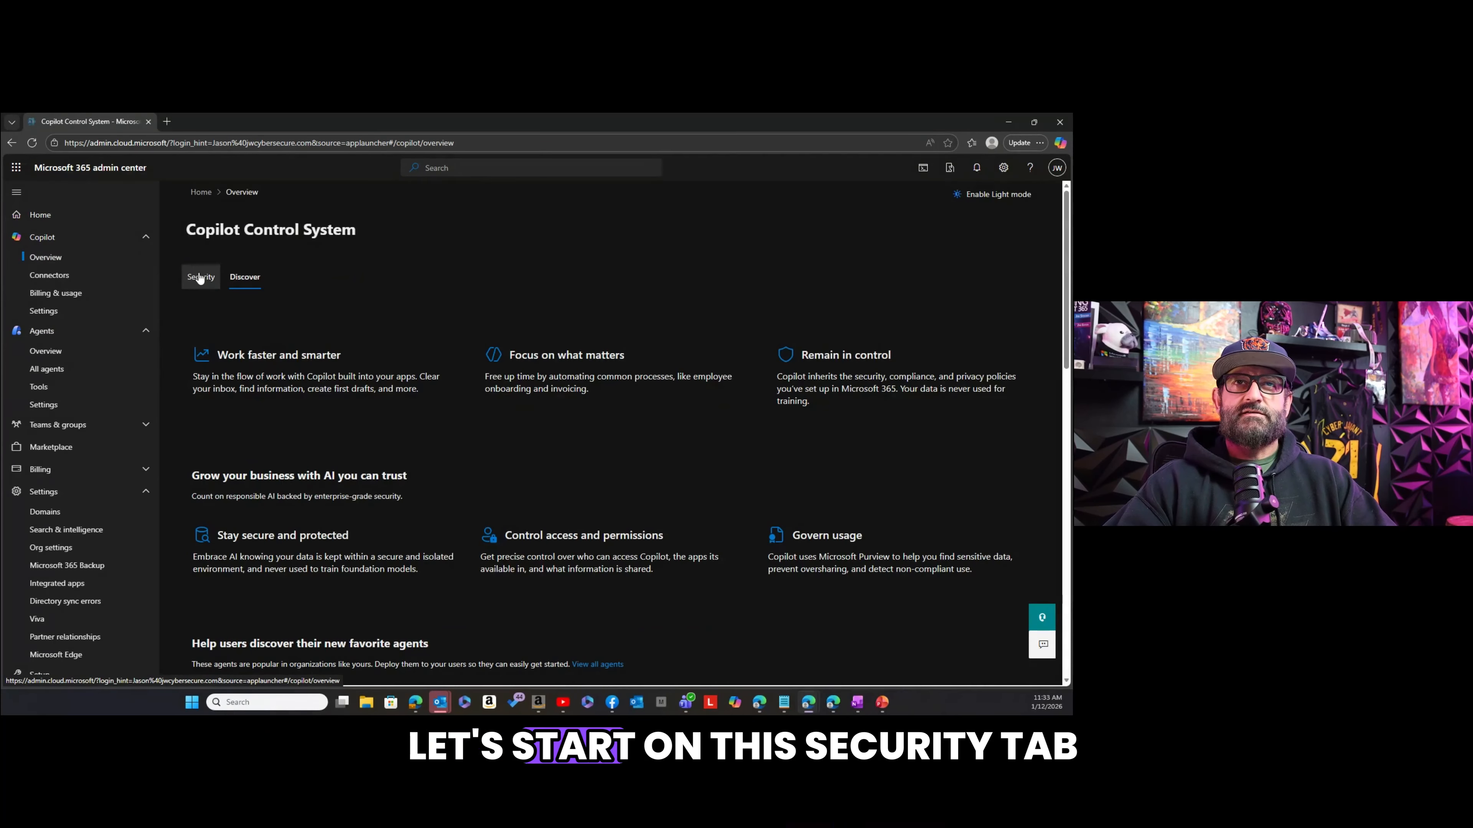
click(199, 277)
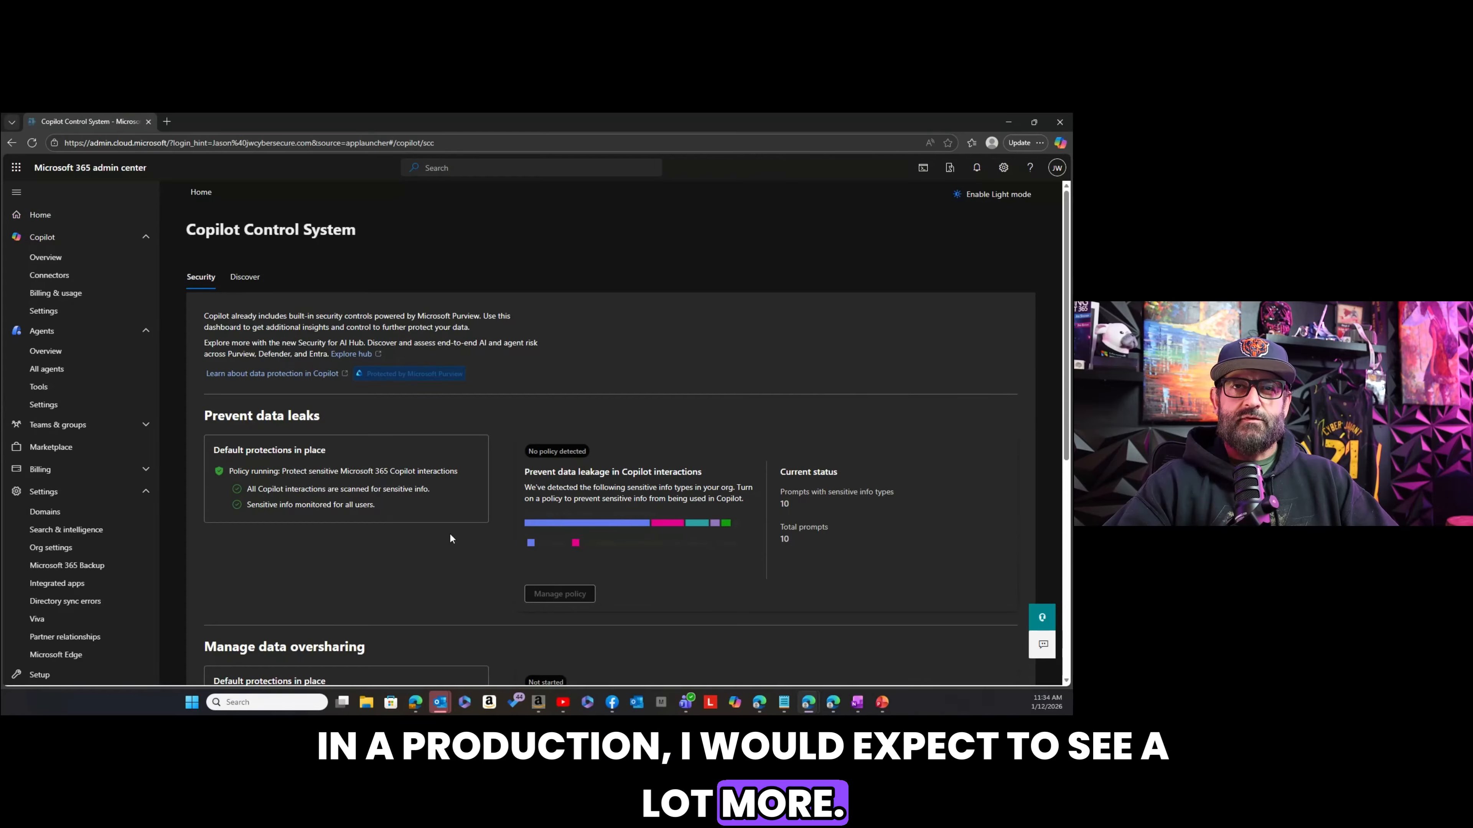
scroll(447, 533, down, 1)
scroll(448, 536, down, 1)
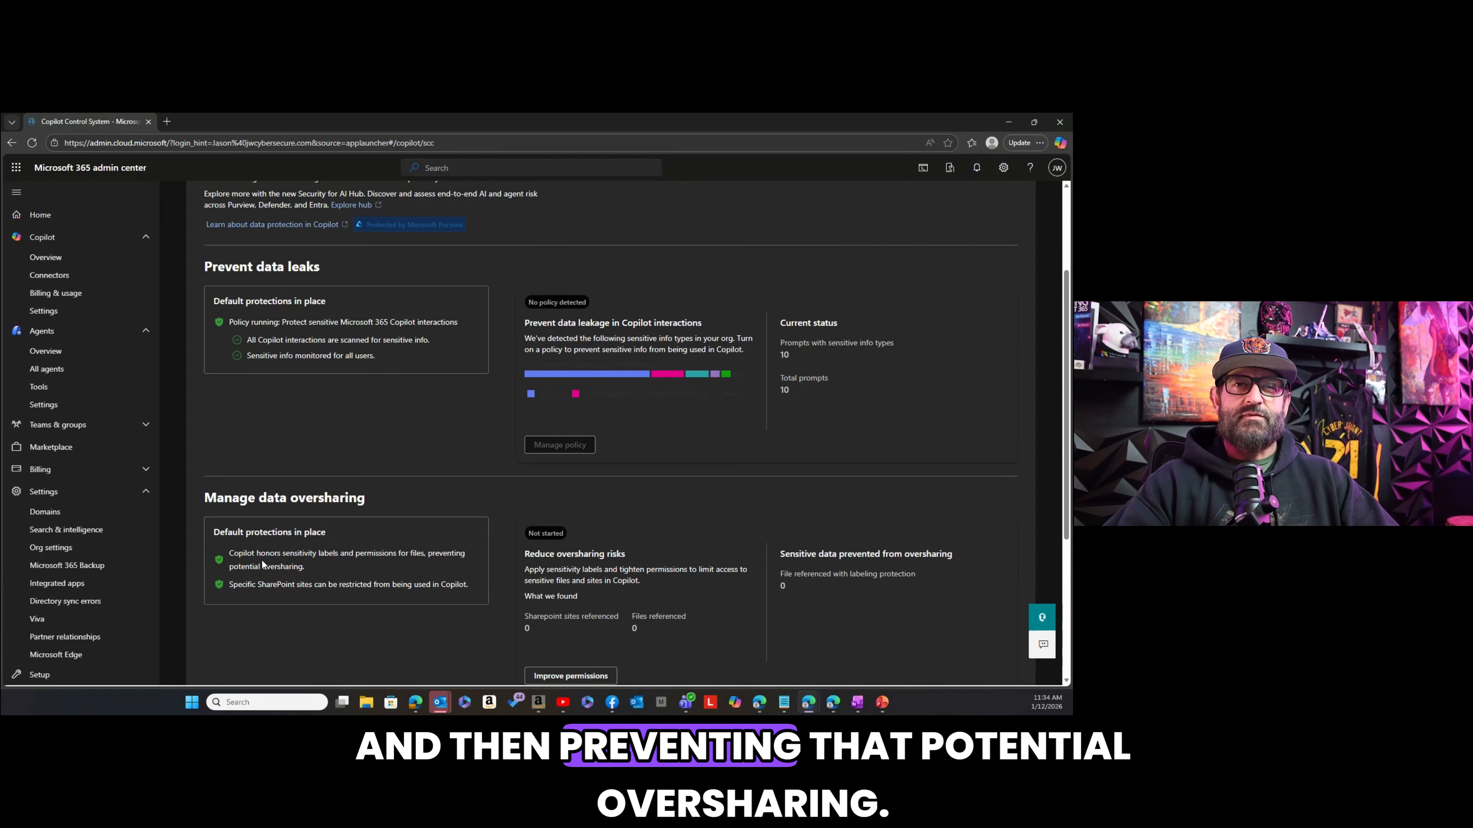
scroll(337, 561, down, 4)
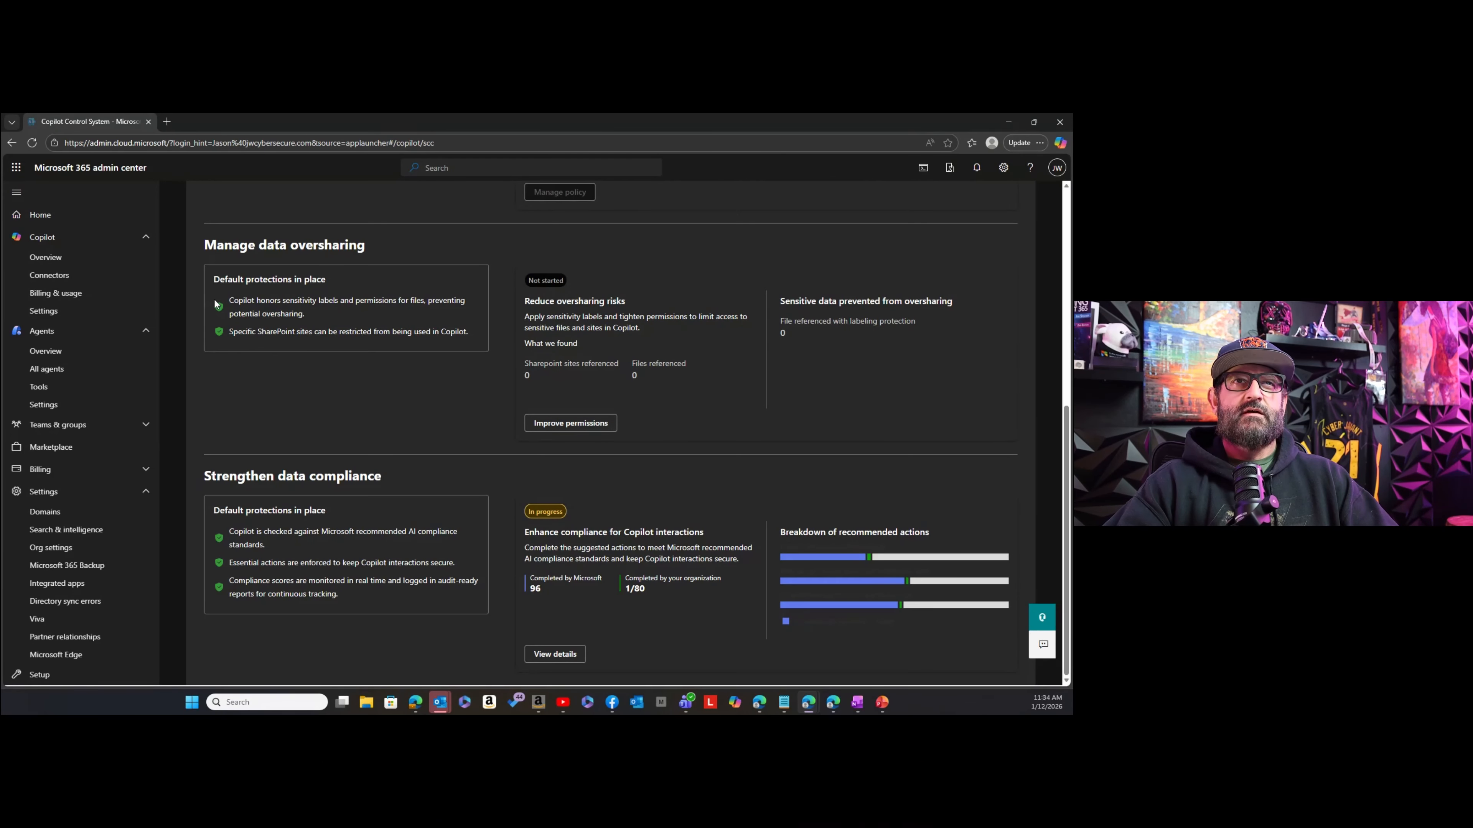
Open the Agents setting within the data access section of the Copilot settings.
click(68, 313)
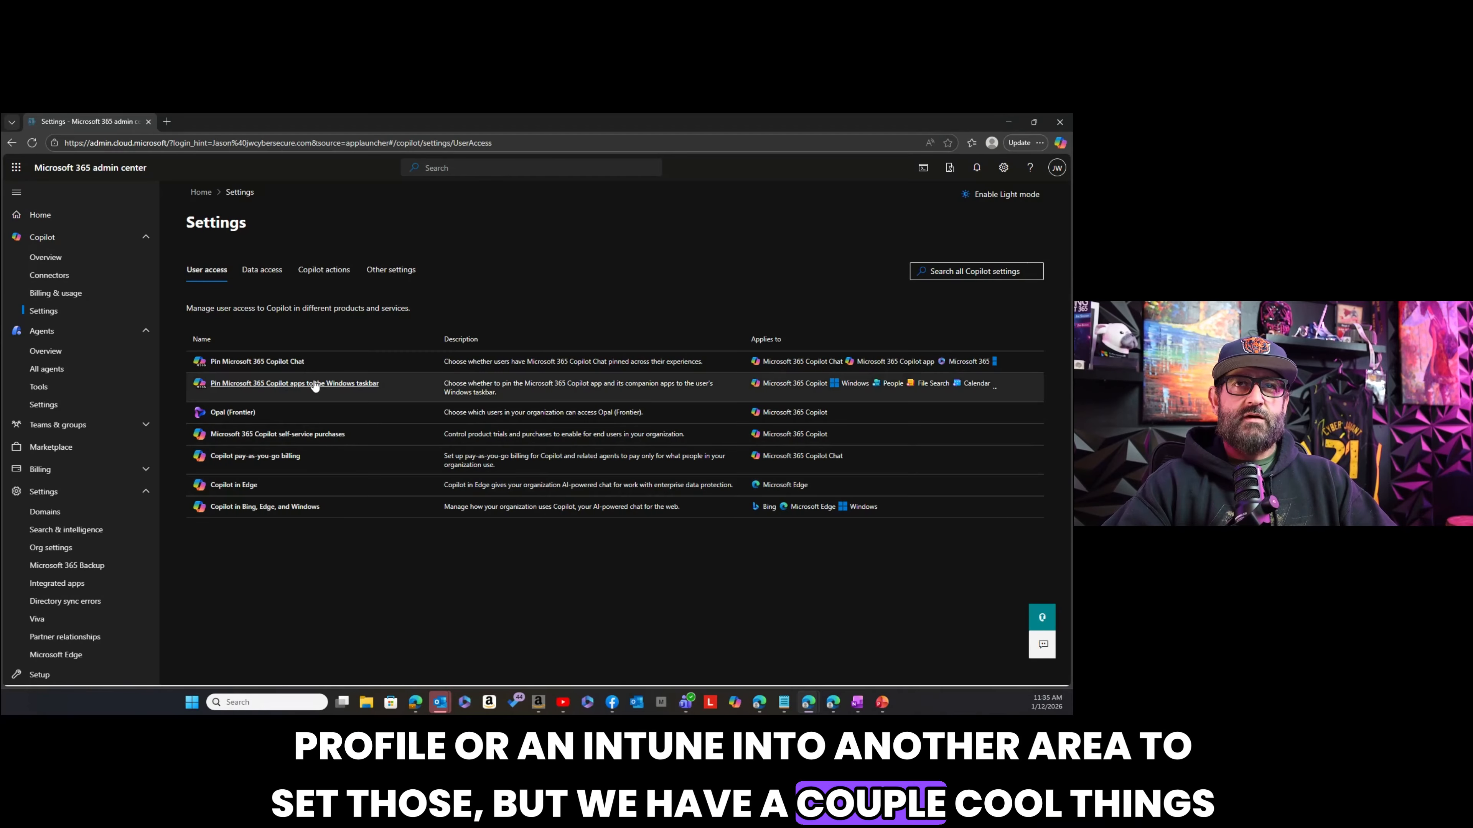
click(270, 276)
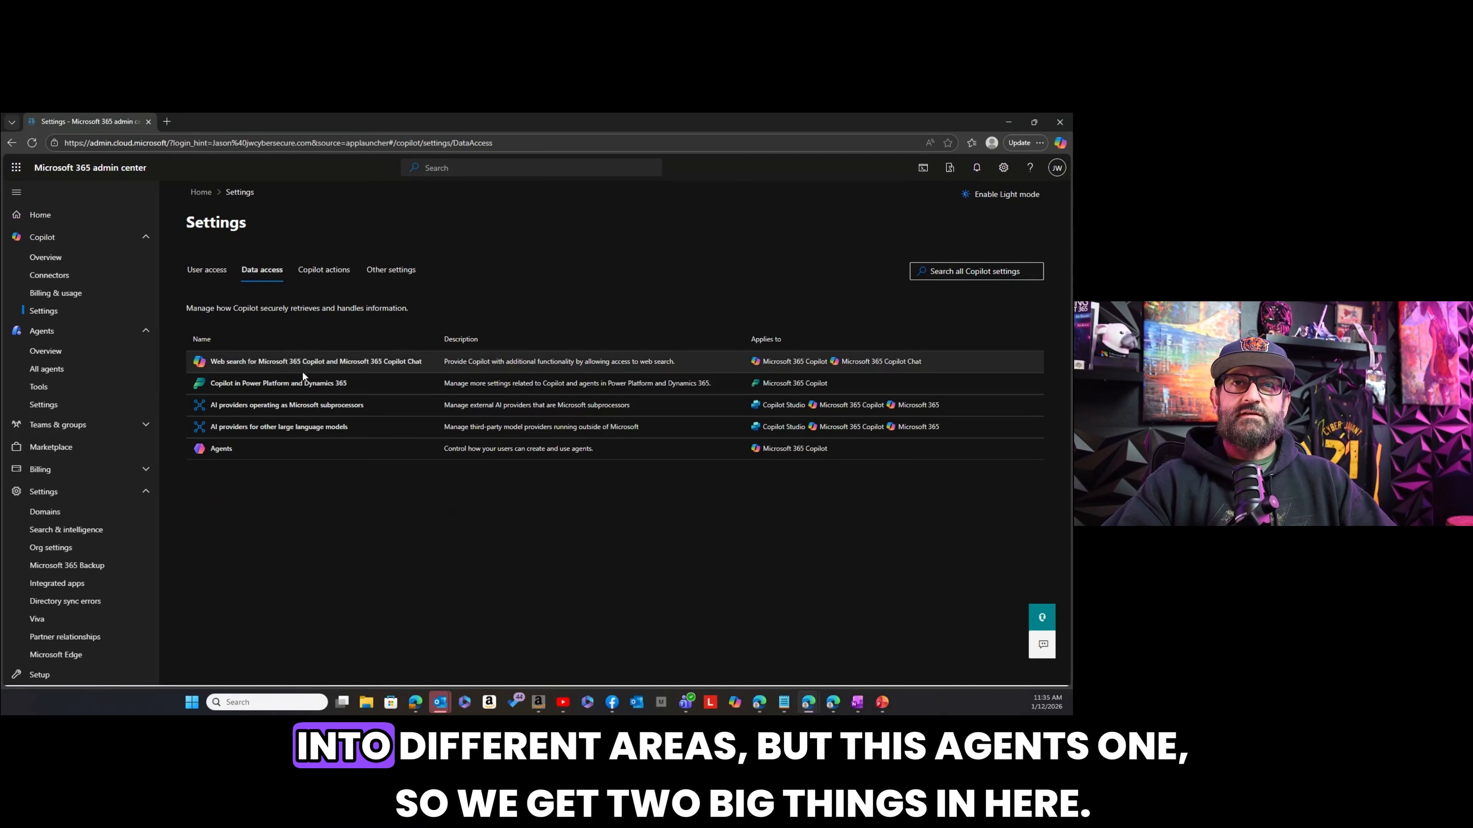
click(226, 453)
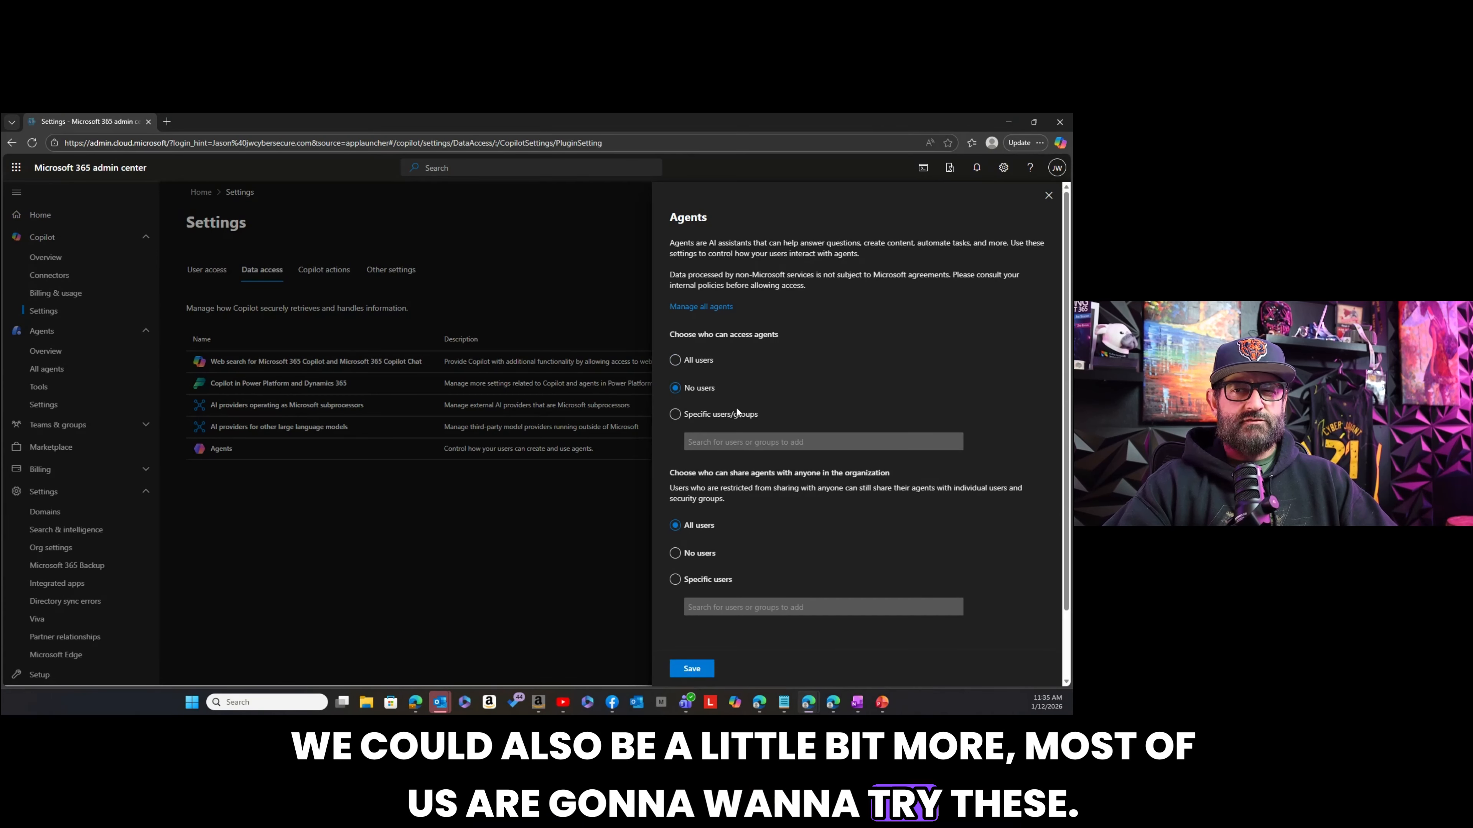
Try different agent access and sharing choices, ending with access for all users and sharing for specific users, and close without saving.
click(676, 415)
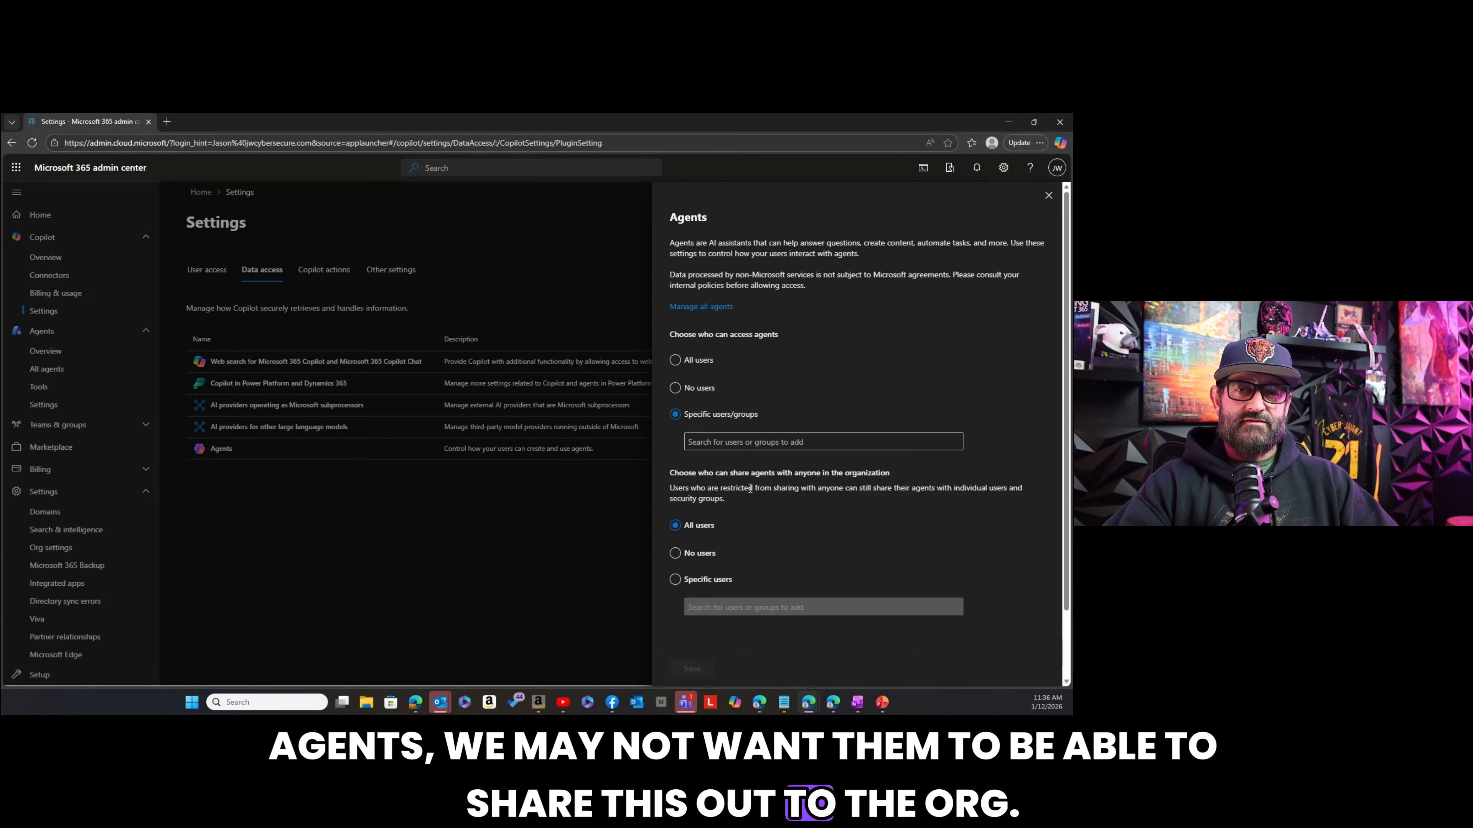
click(674, 554)
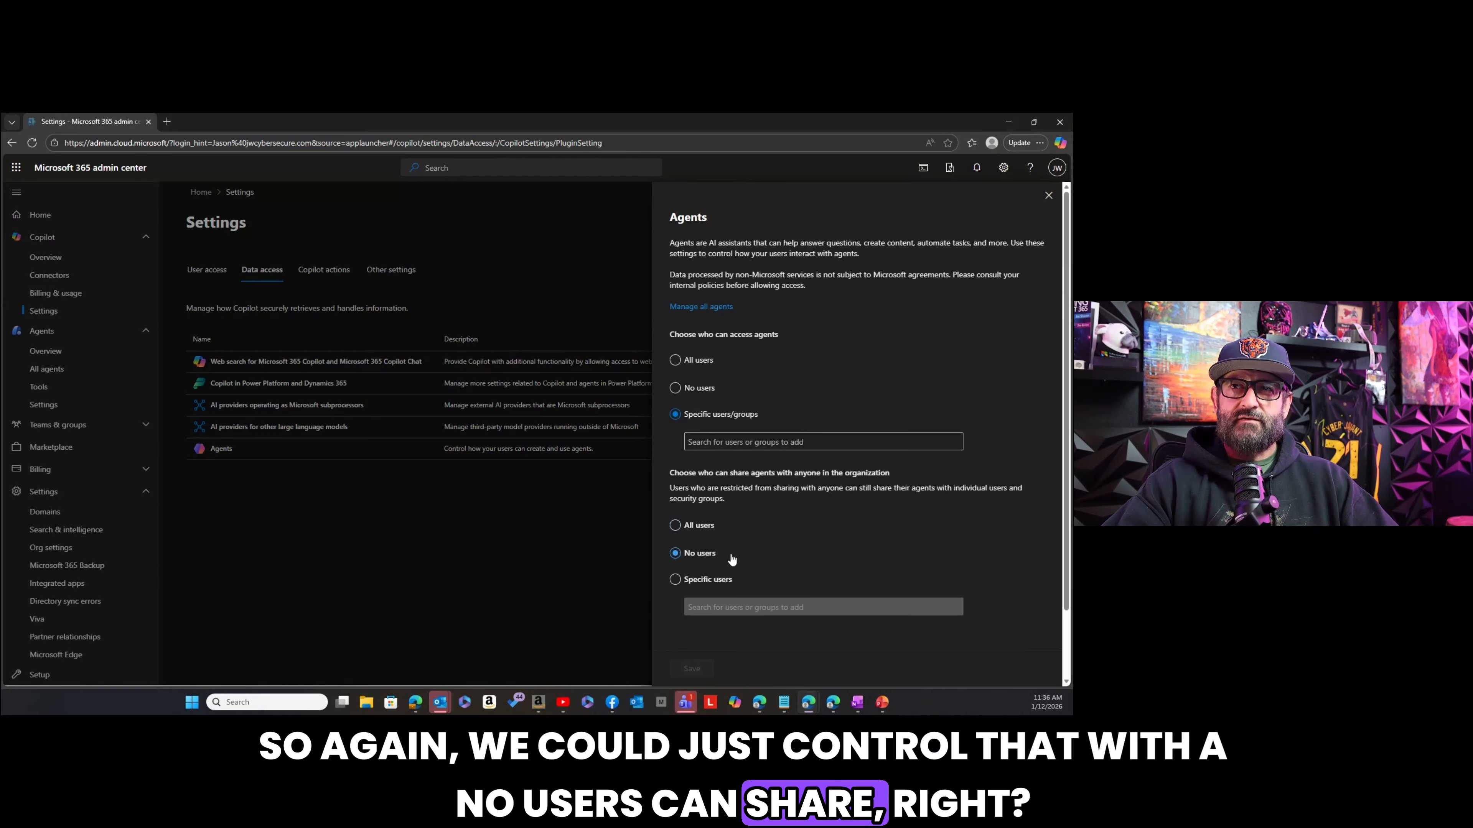
click(677, 387)
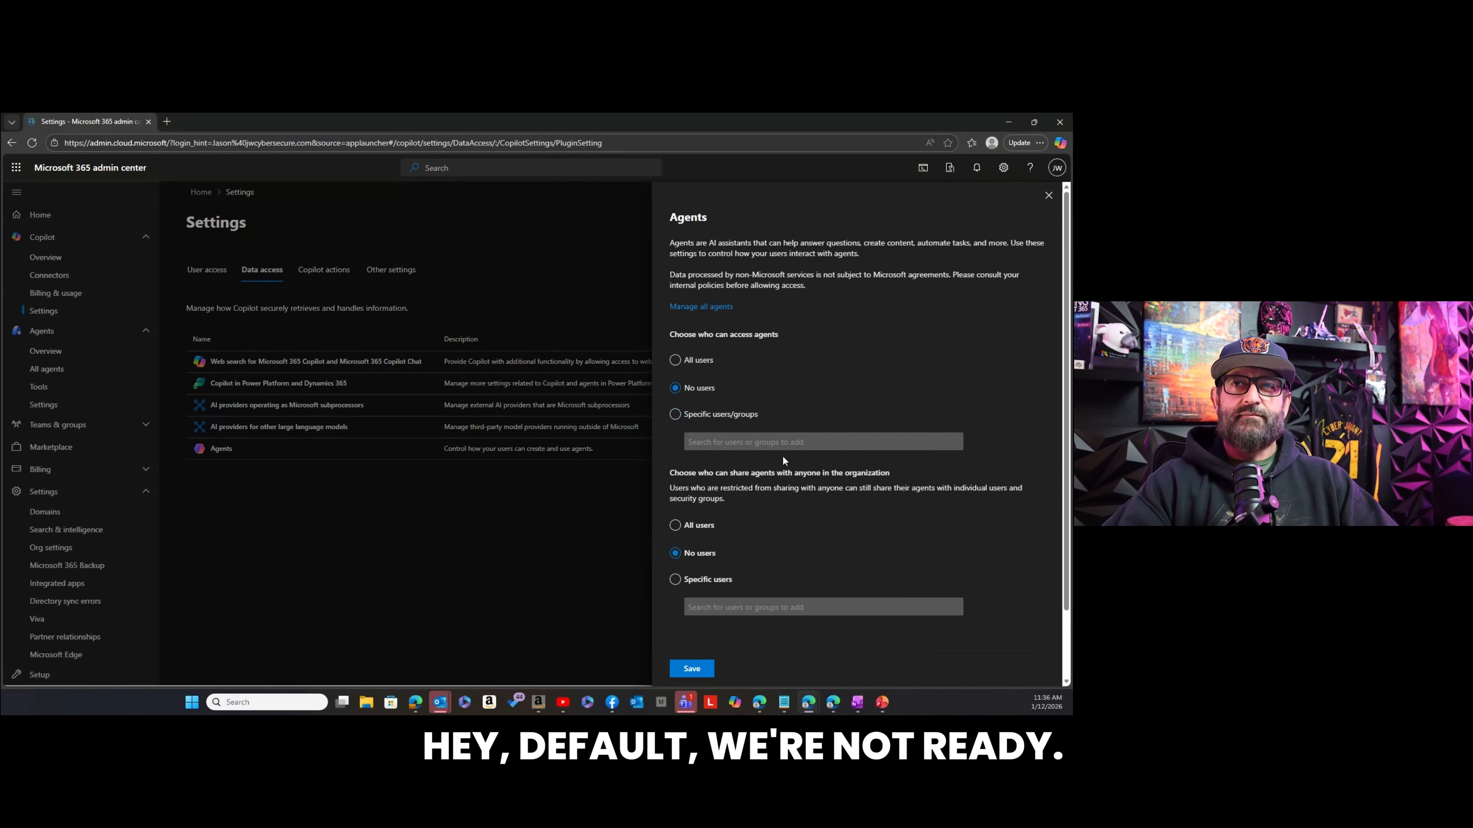
click(676, 414)
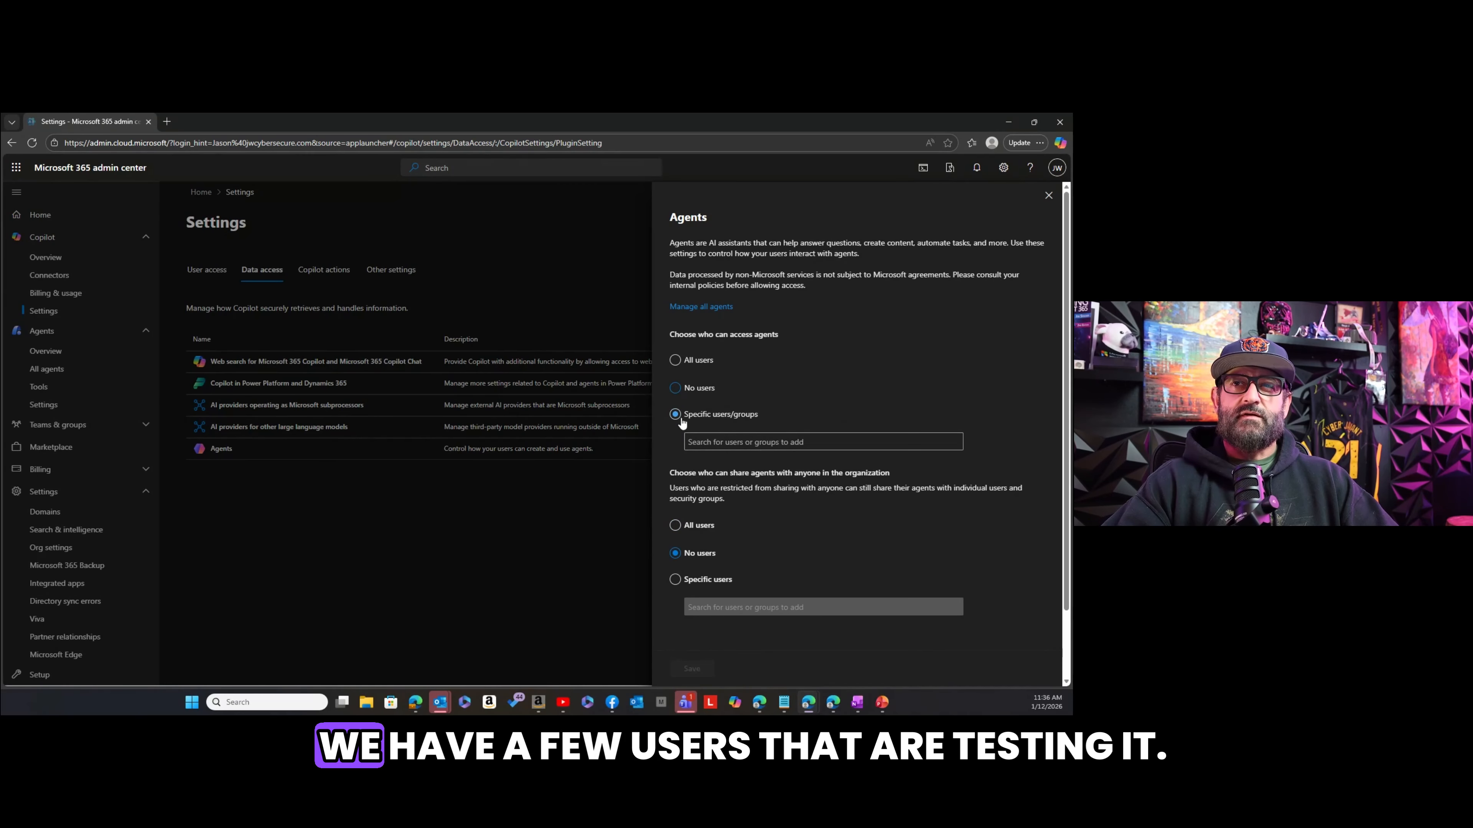
click(678, 582)
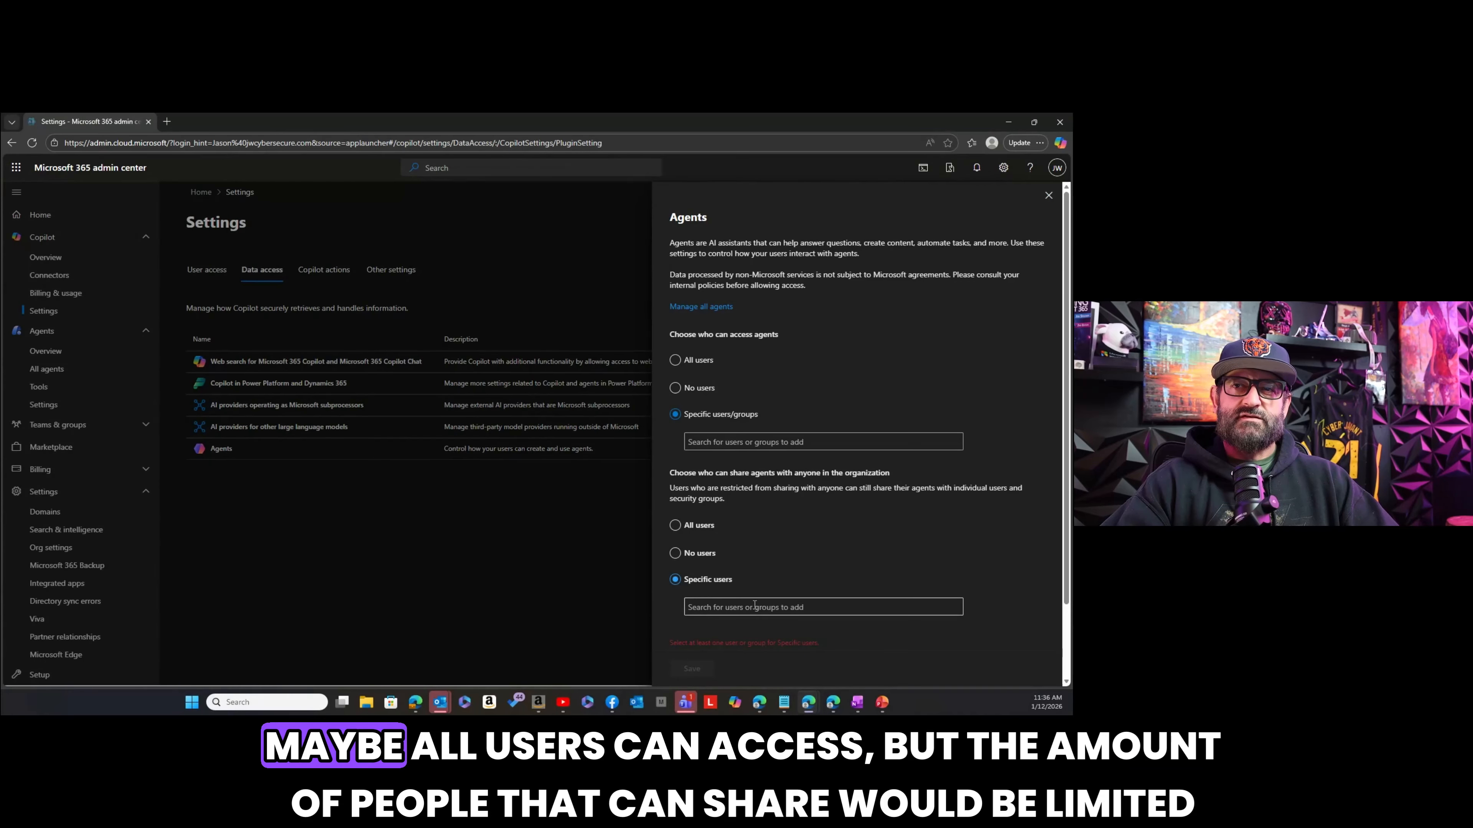
click(677, 387)
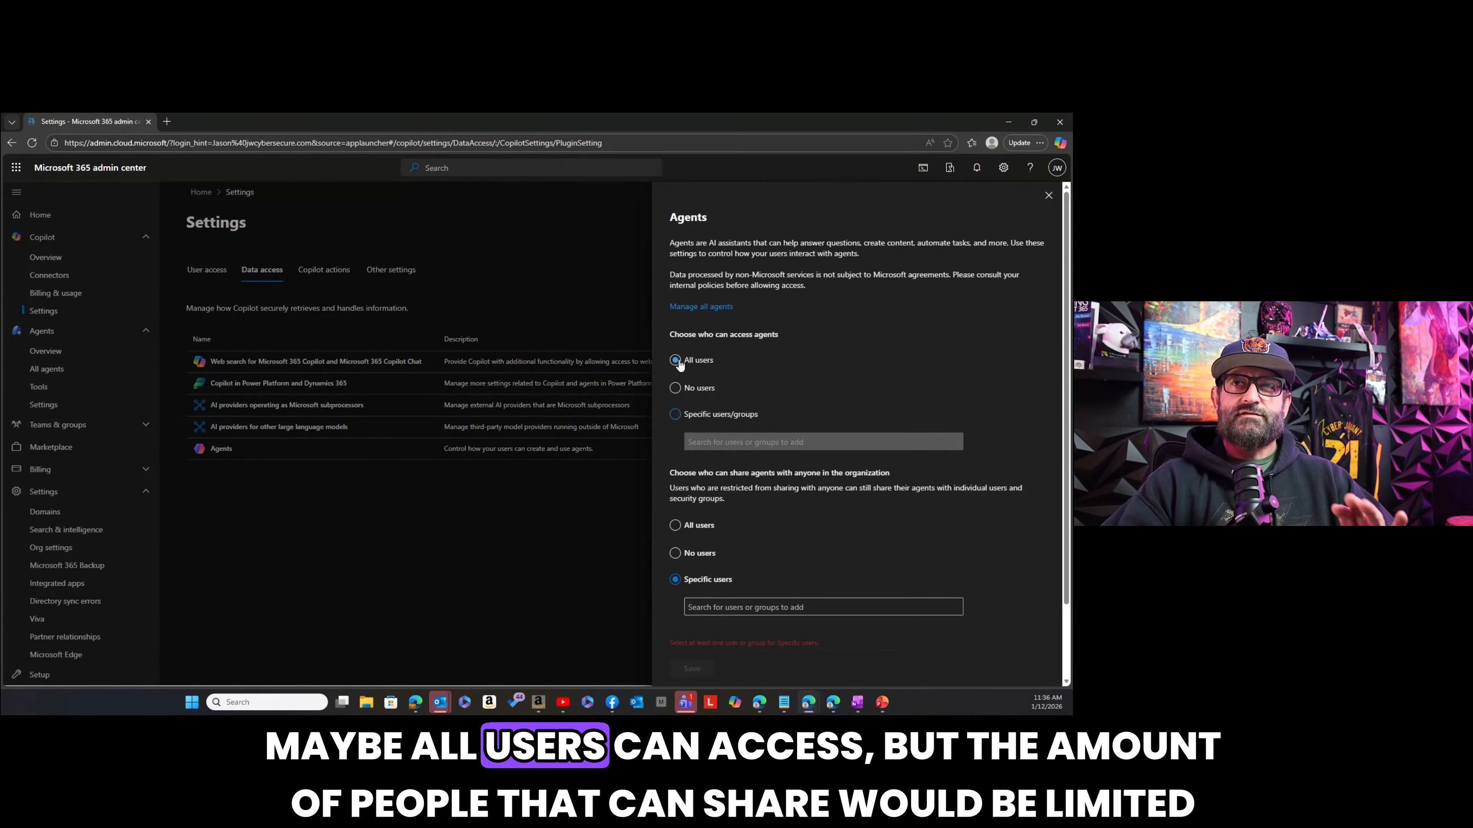
click(676, 360)
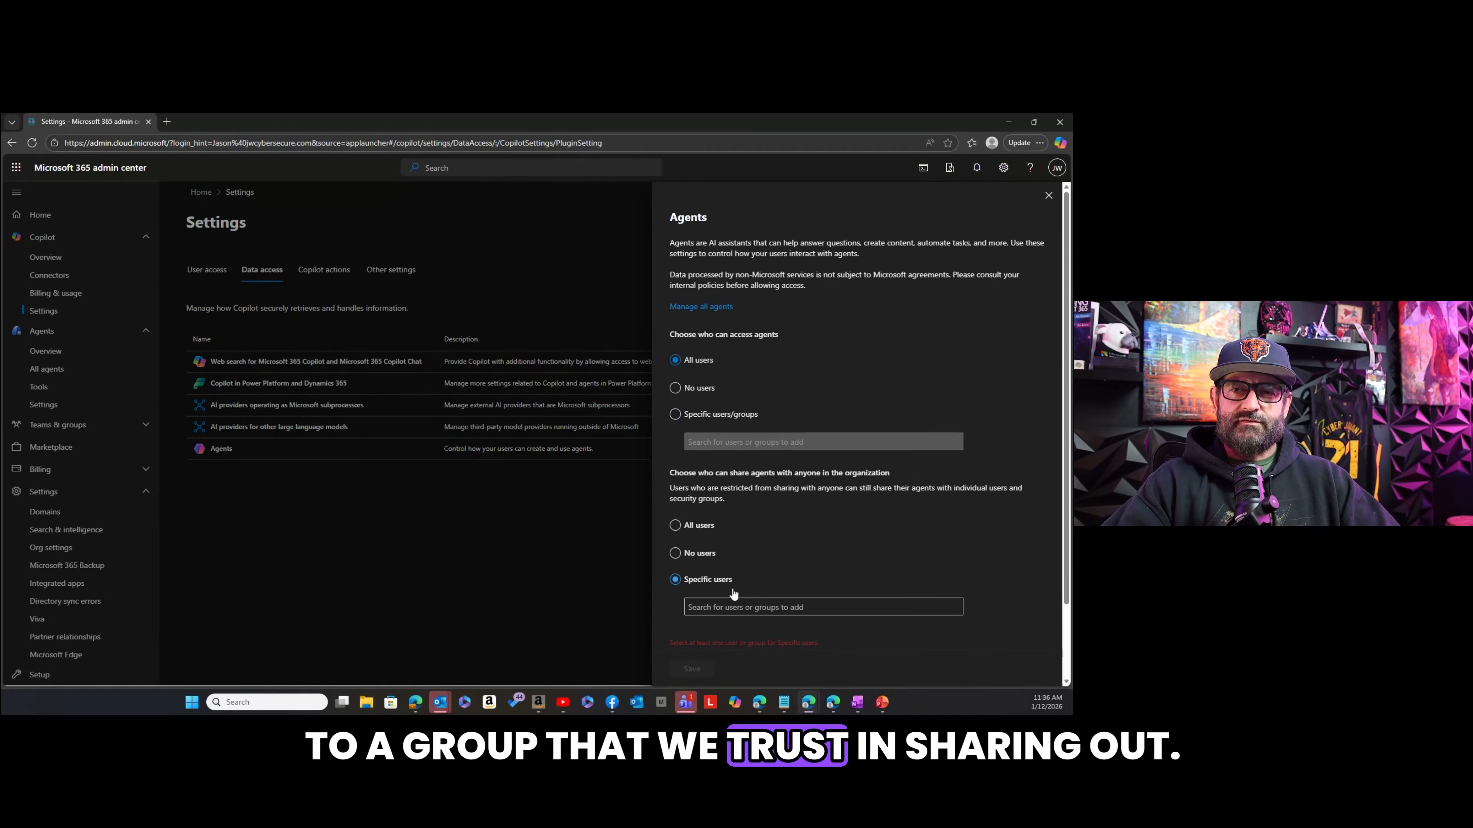
click(1048, 197)
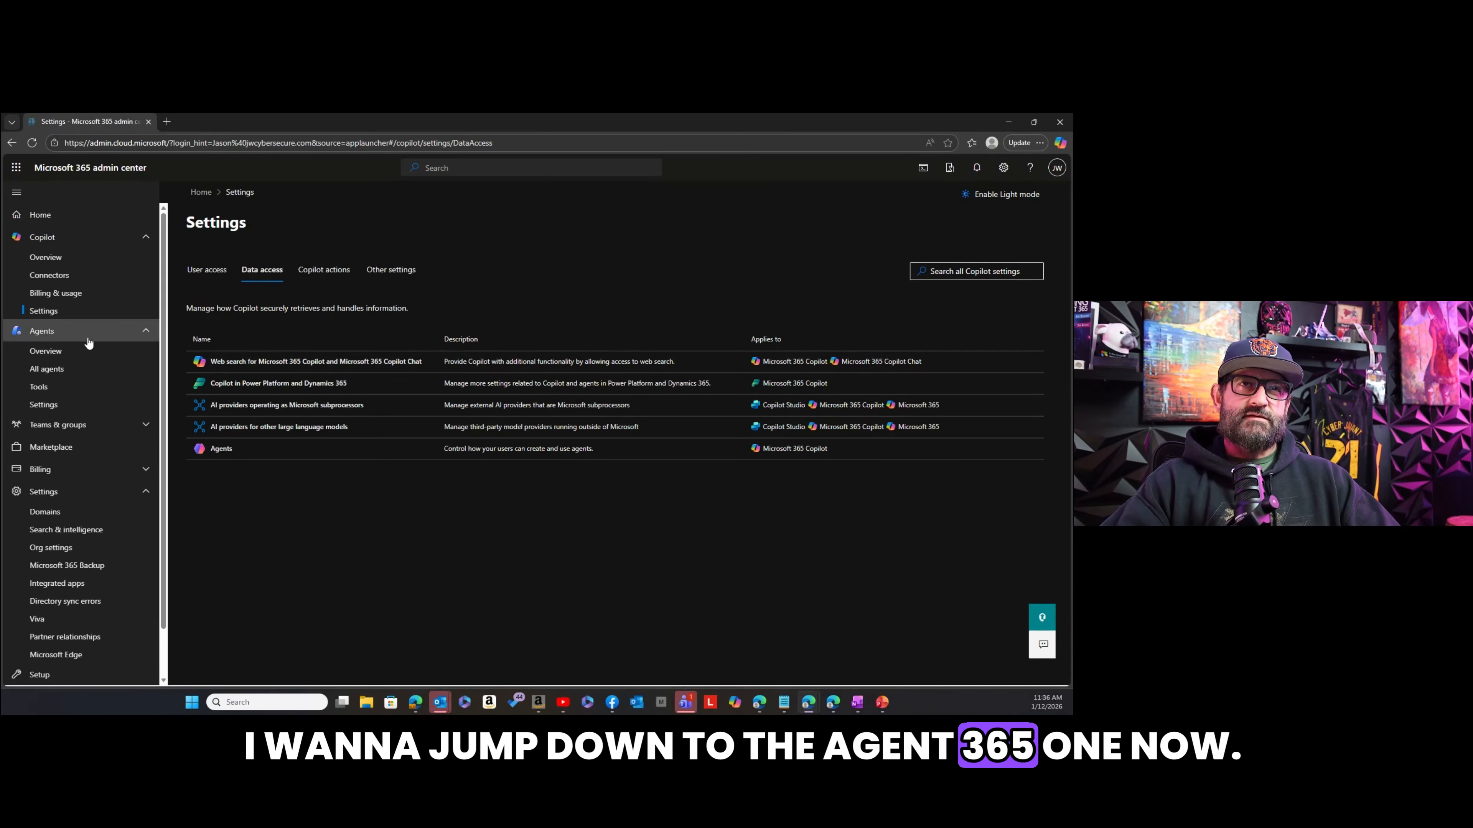
Examine the Agent overview, including the registry total, publisher and platform analytics, active users, pending requests and ownerless agents.
click(67, 356)
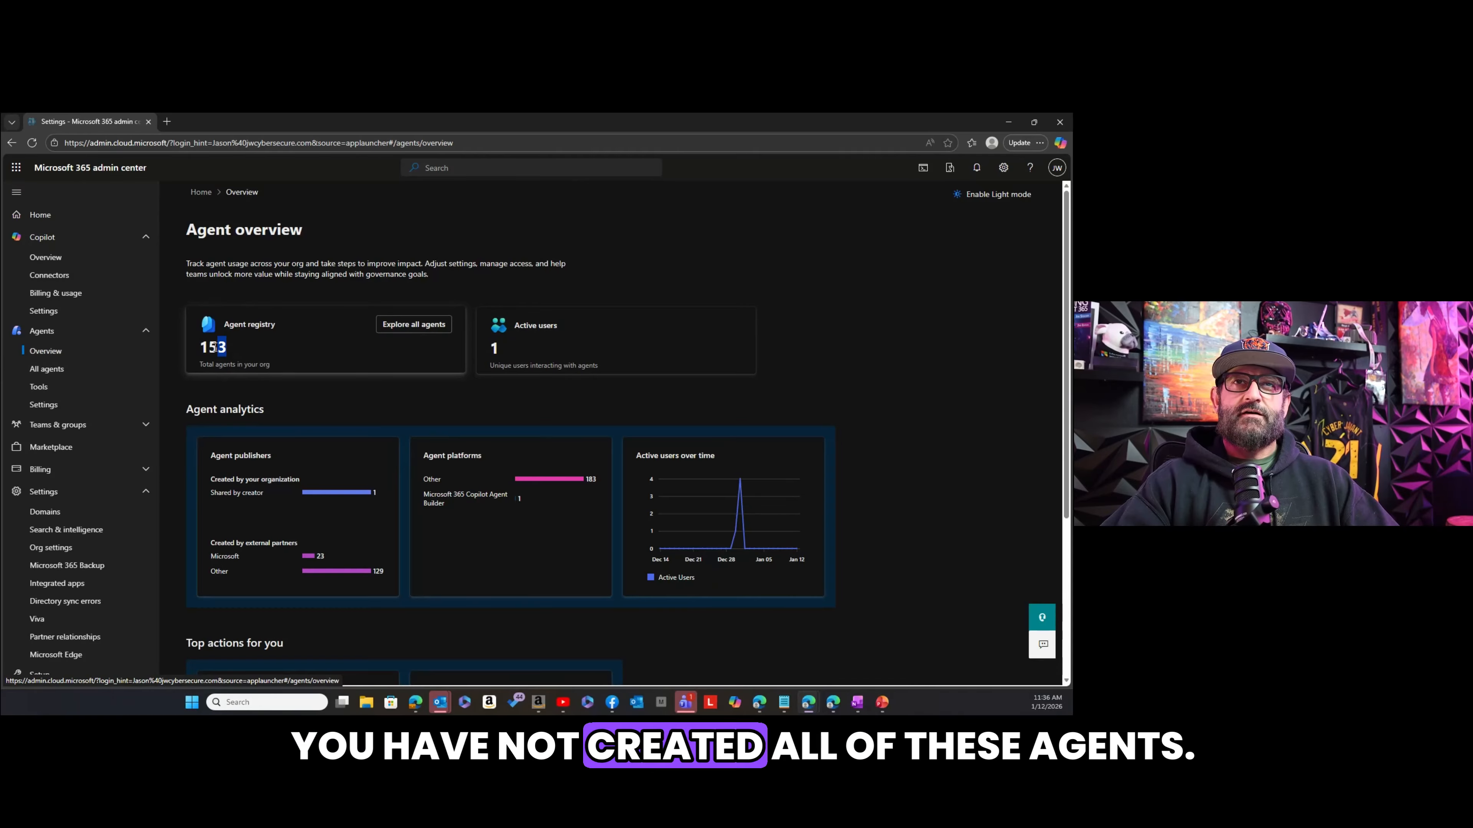
drag(215, 347, 199, 353)
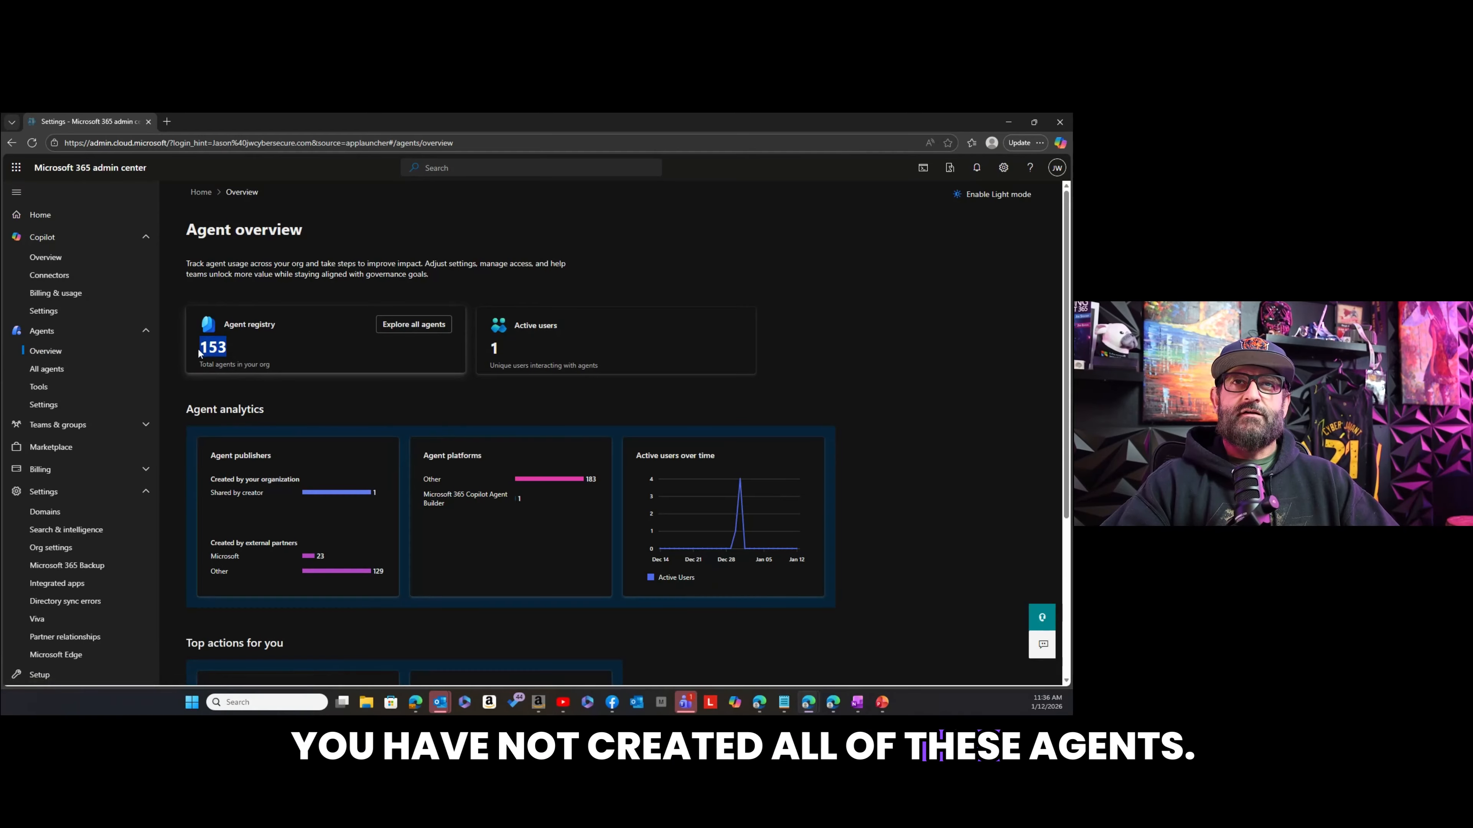
click(296, 351)
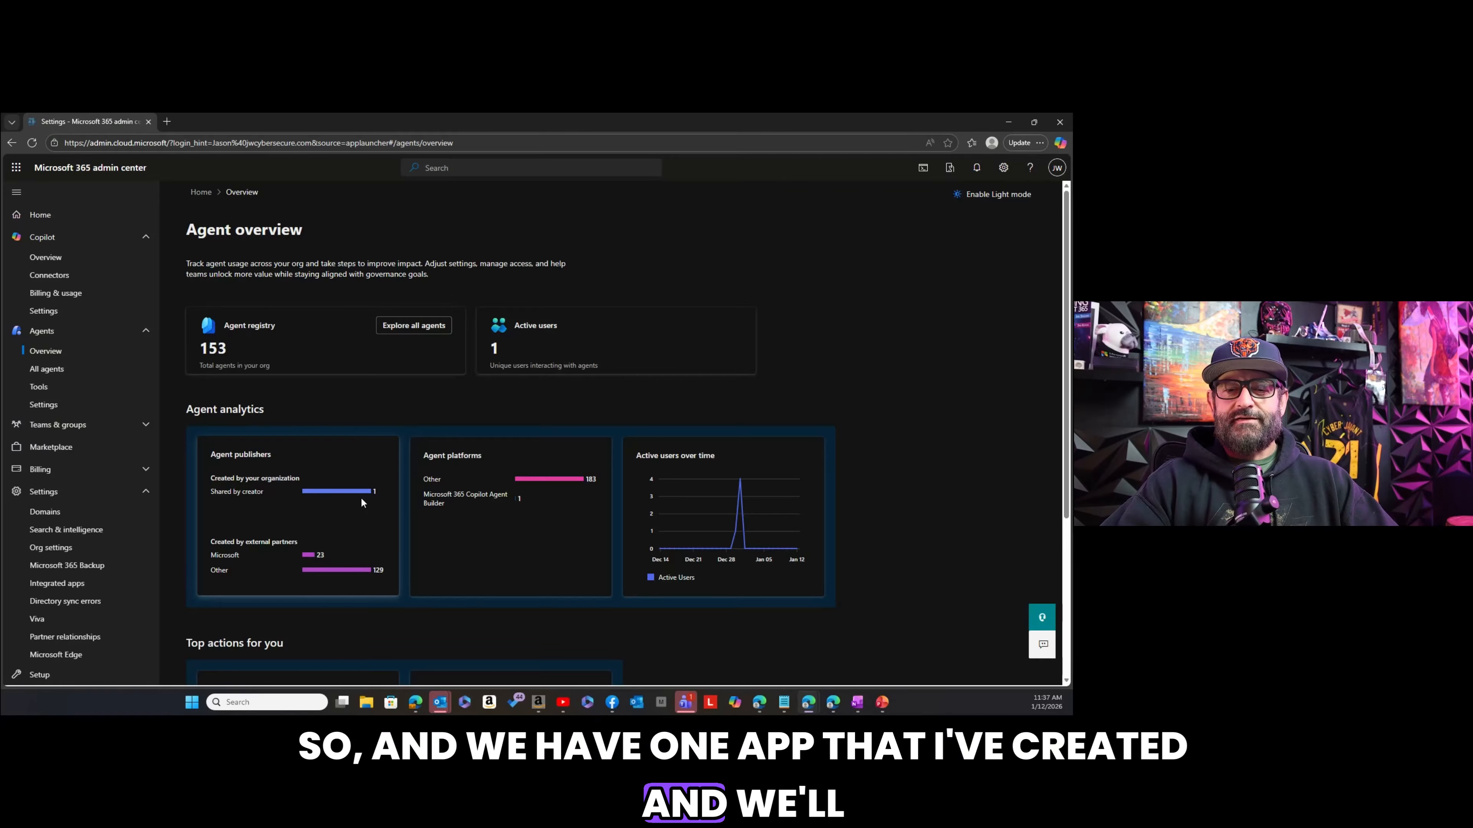
scroll(360, 497, down, 4)
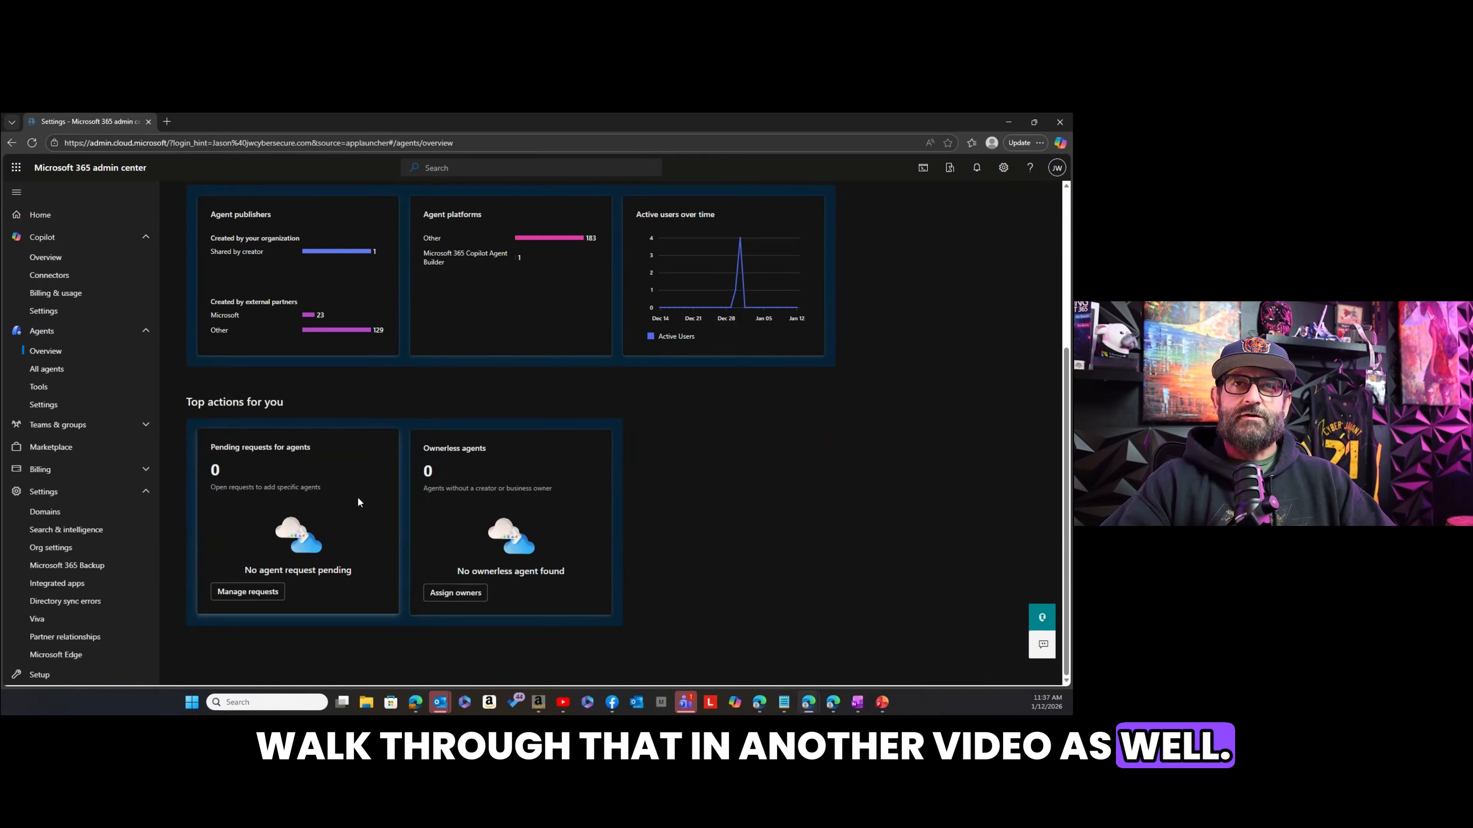
scroll(366, 406, up, 3)
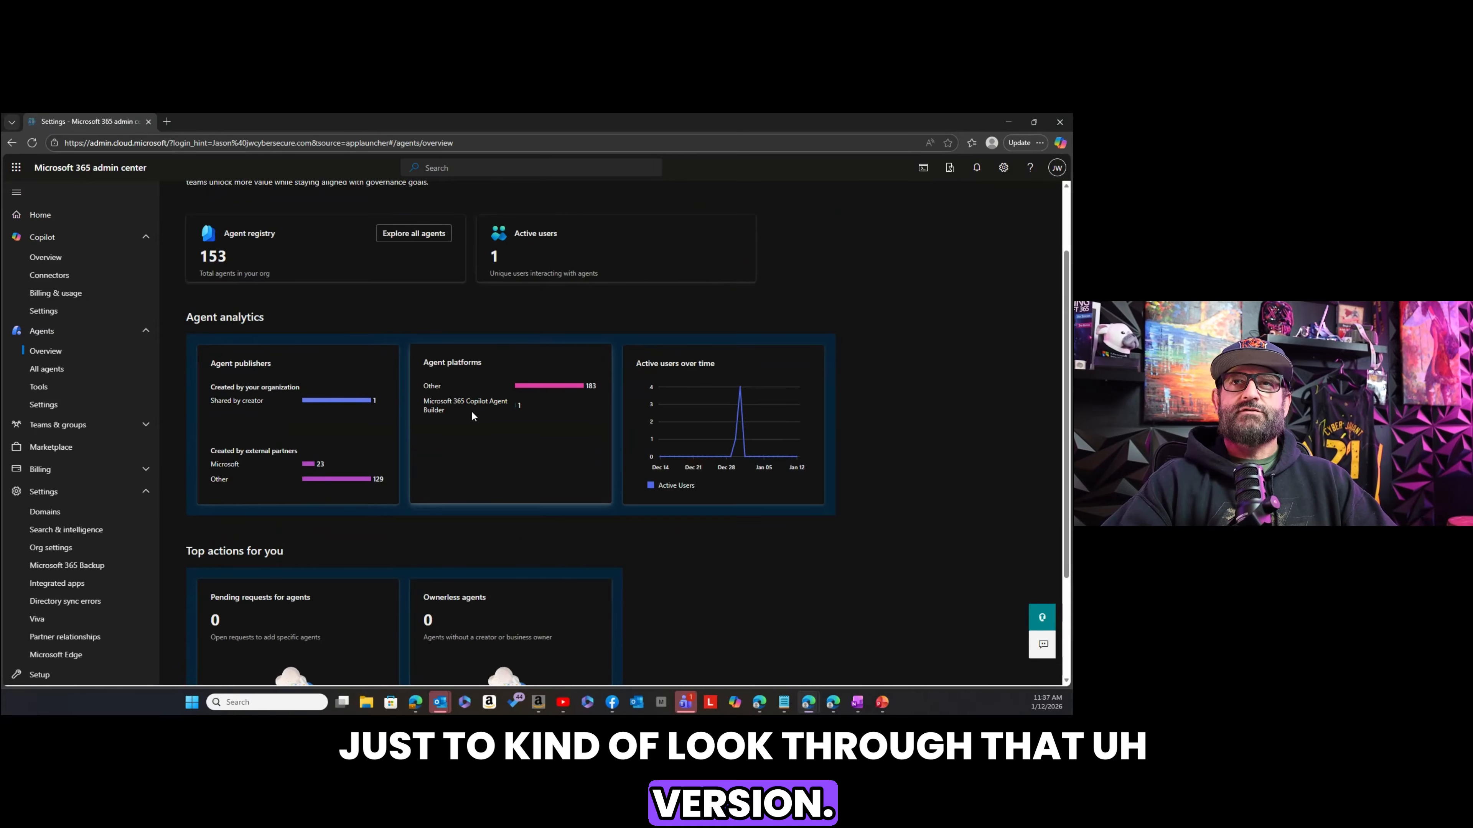
scroll(472, 414, up, 2)
scroll(474, 414, down, 1)
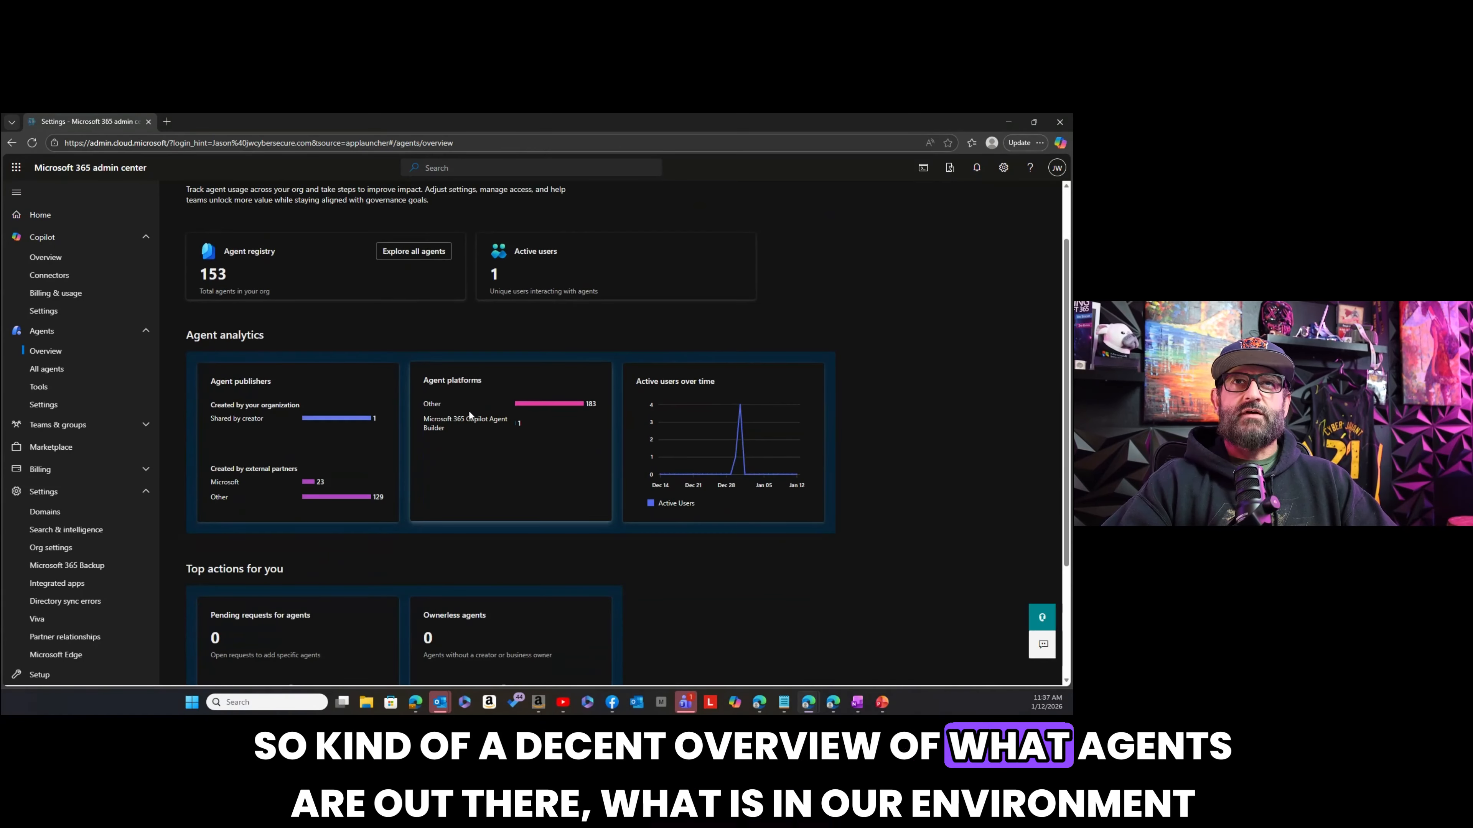
scroll(468, 410, up, 1)
scroll(466, 409, down, 1)
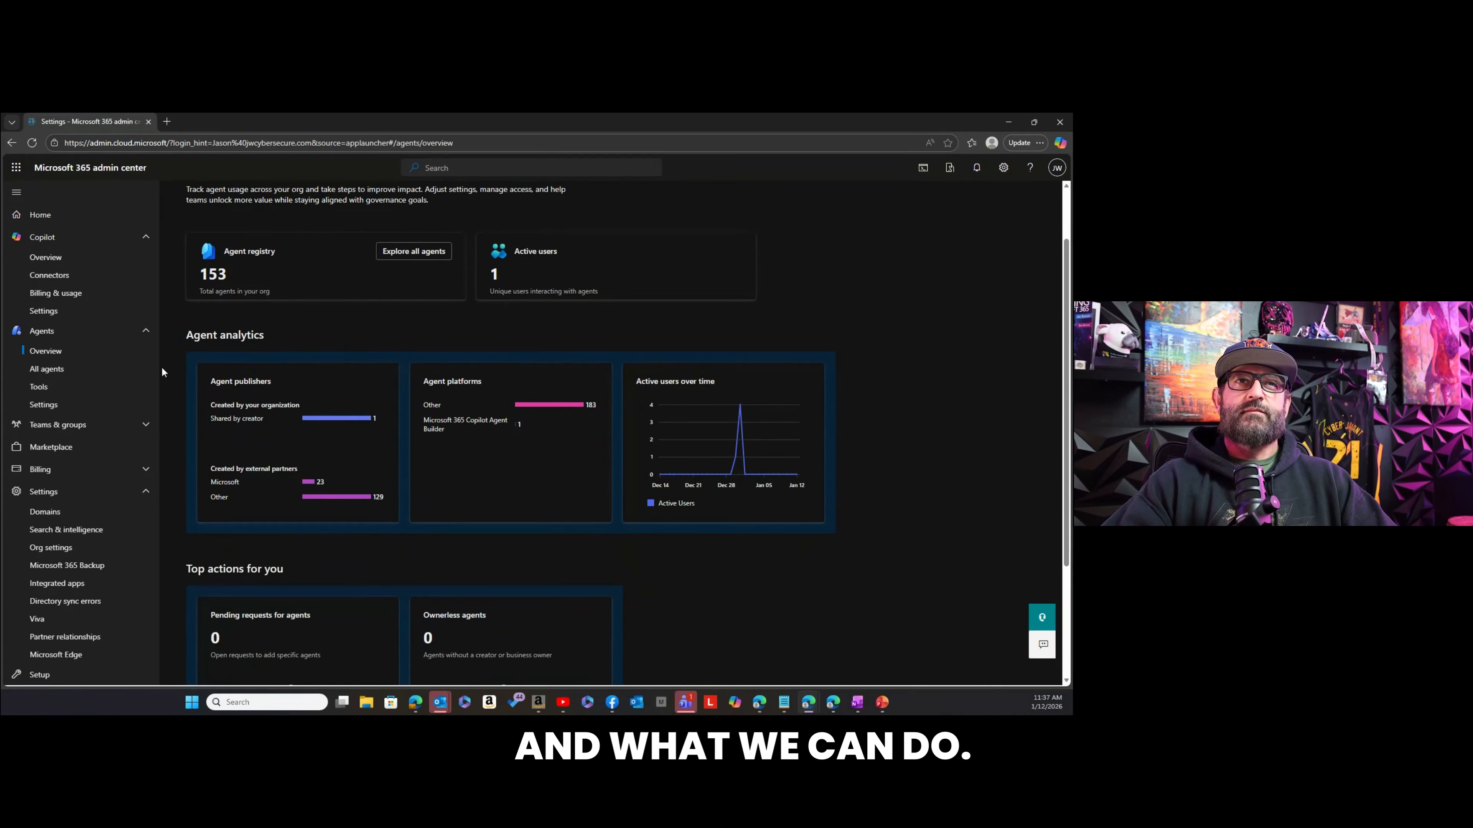
Open the registry of all agents and look through the publisher filter choices without applying one.
click(55, 377)
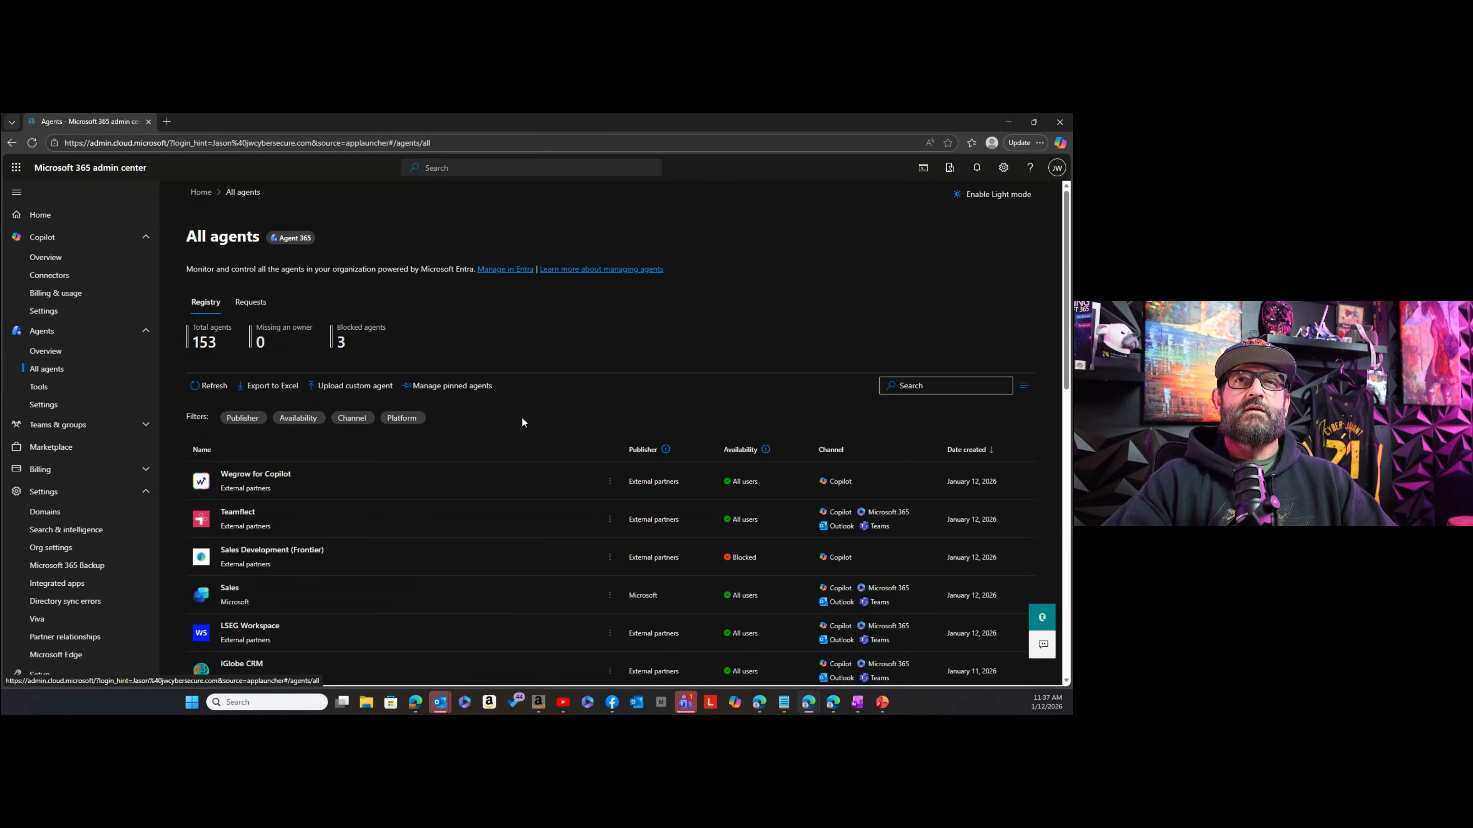
click(250, 420)
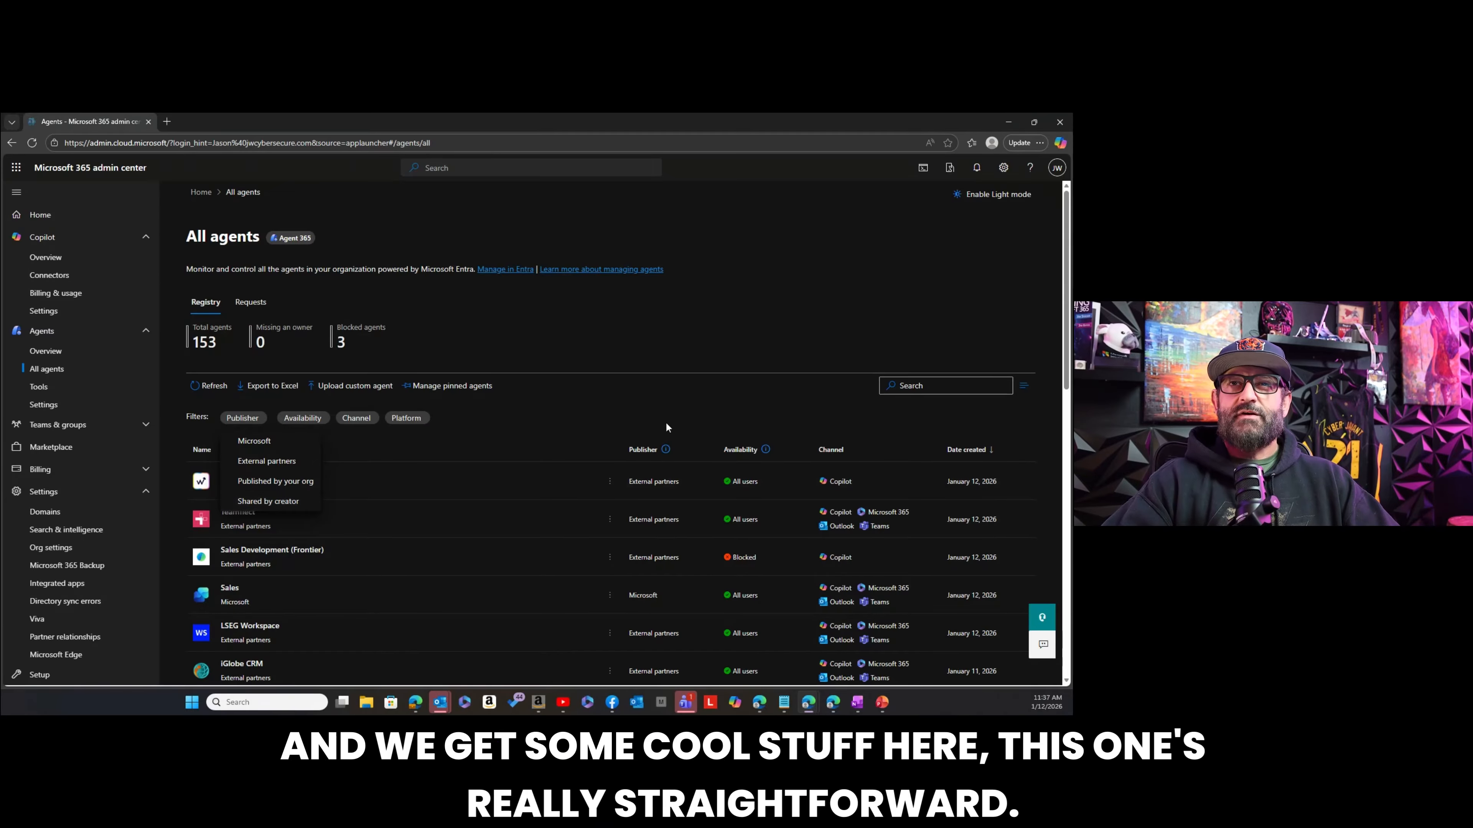
click(633, 408)
Block the Teamflect agent for the organization, save the change and close its details.
scroll(624, 408, down, 1)
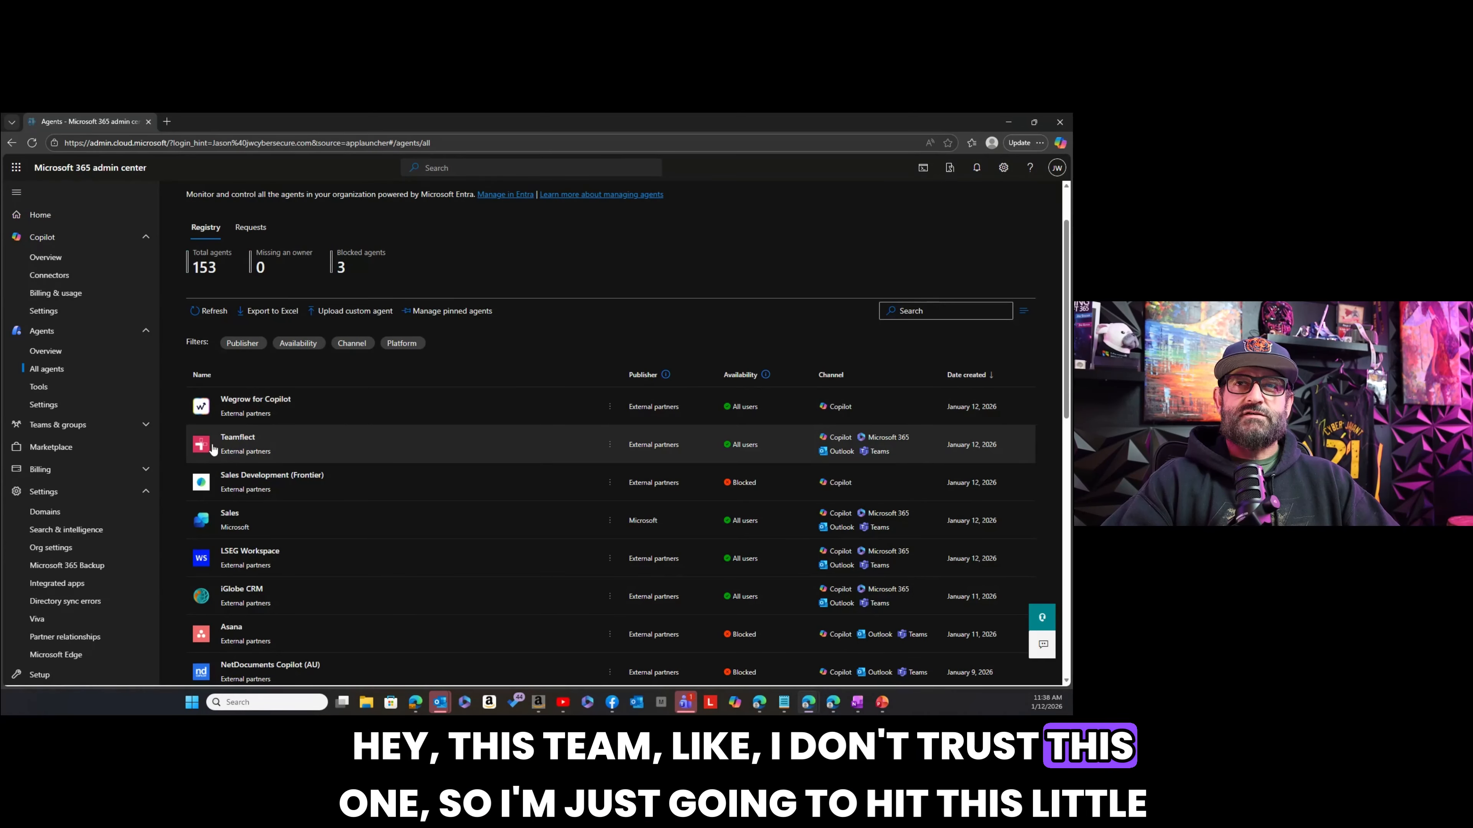
click(611, 449)
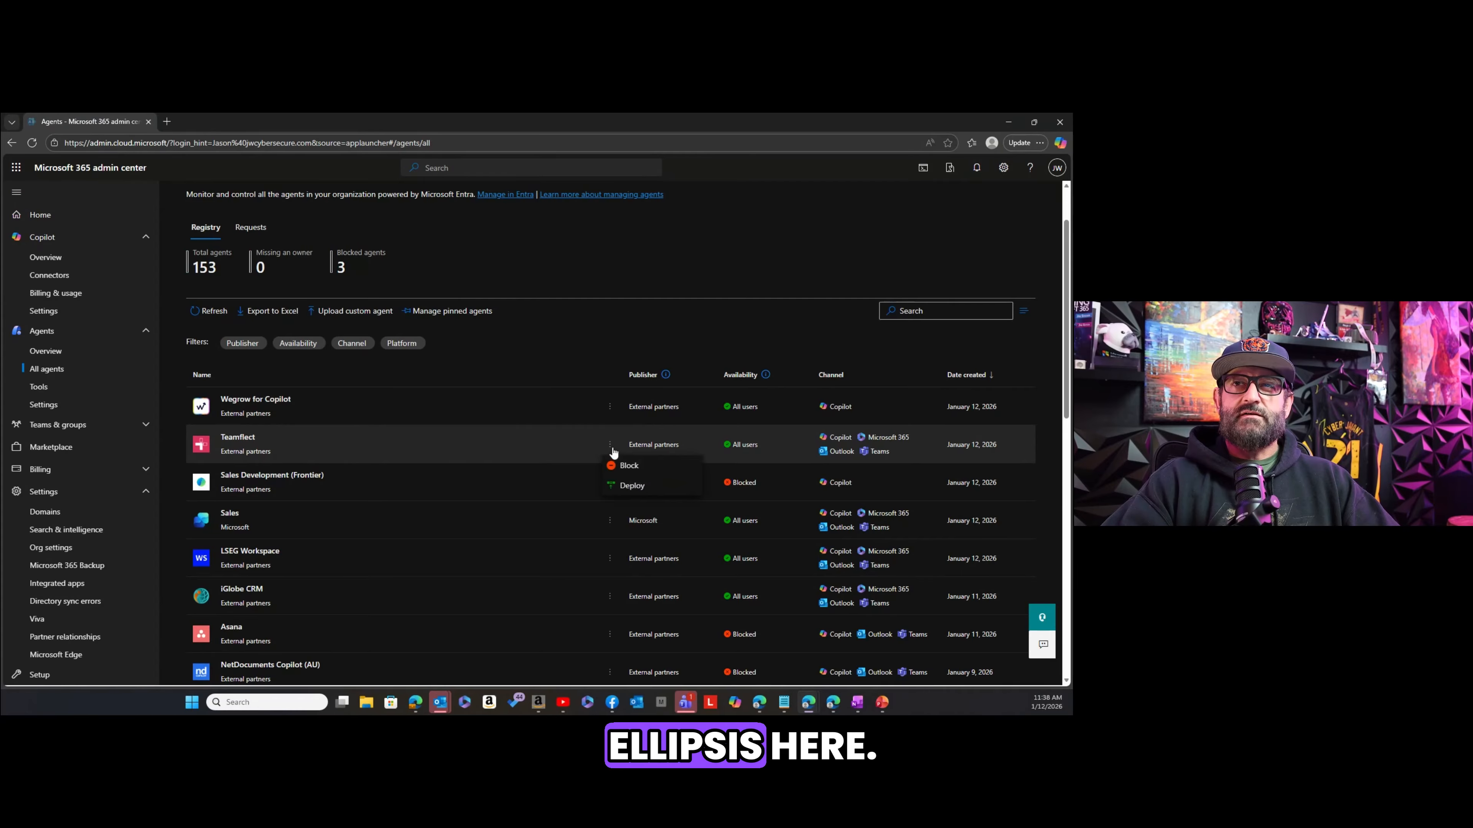
click(619, 470)
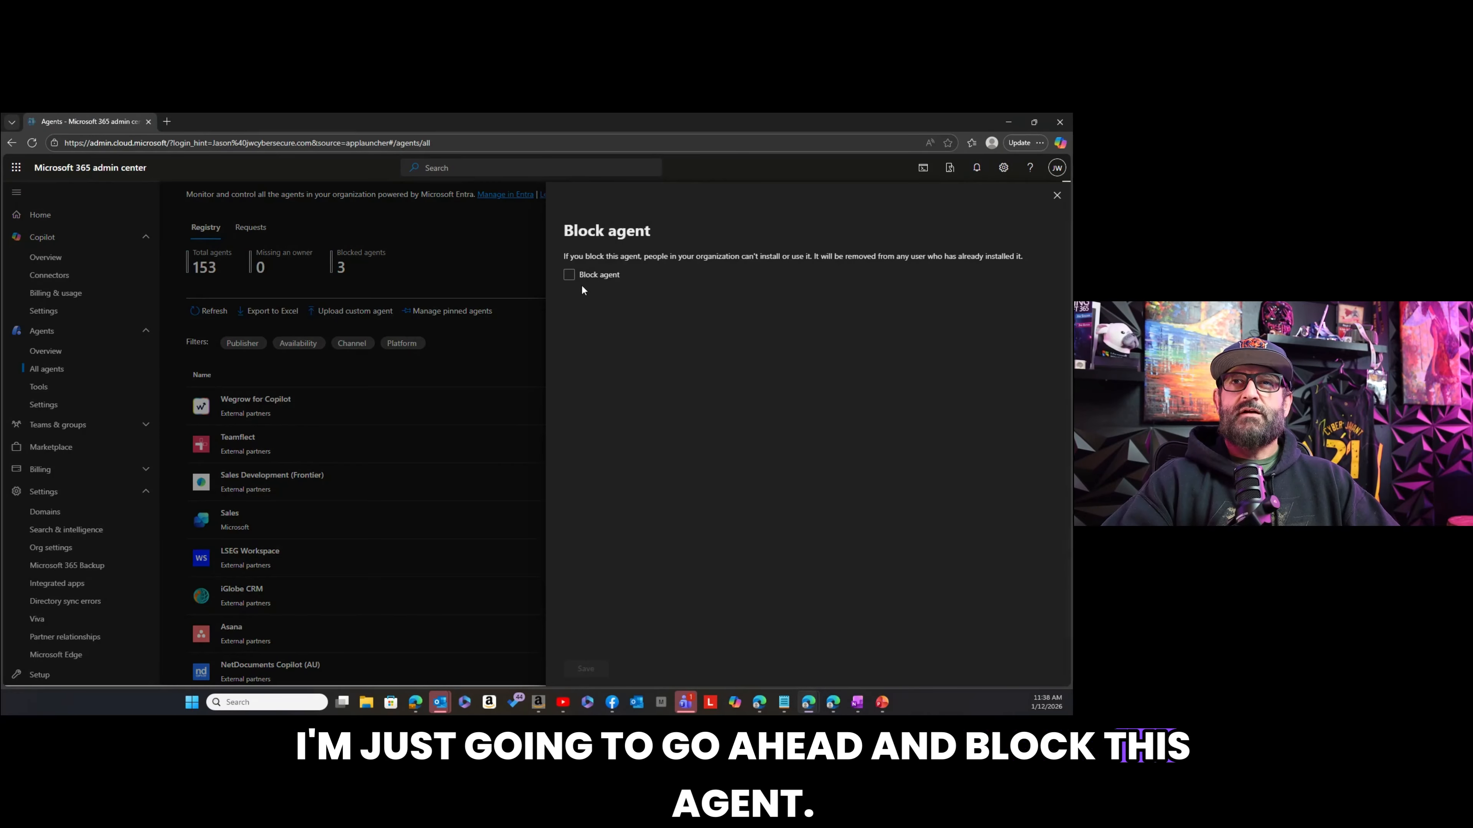
click(570, 277)
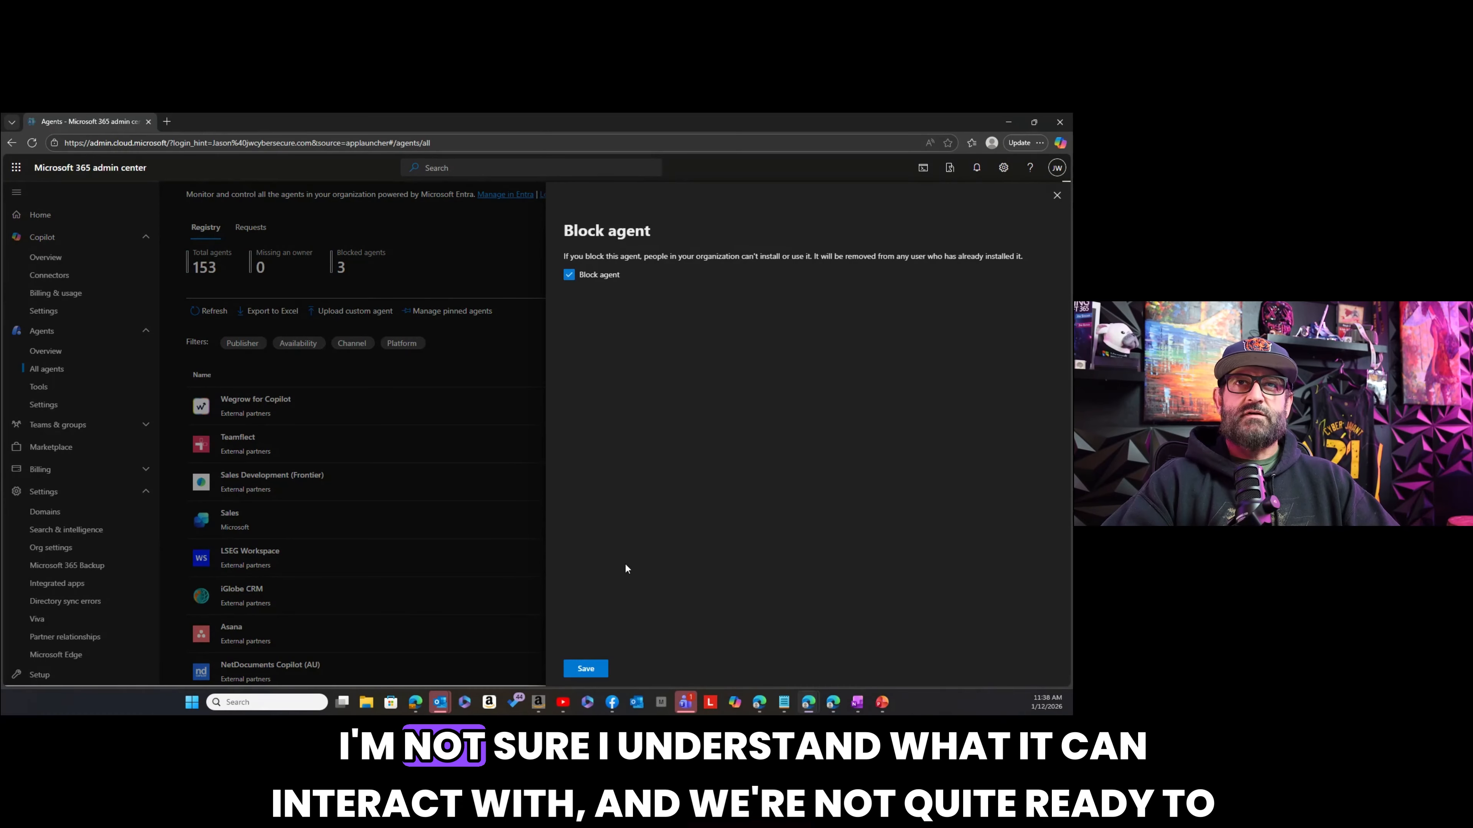
click(598, 670)
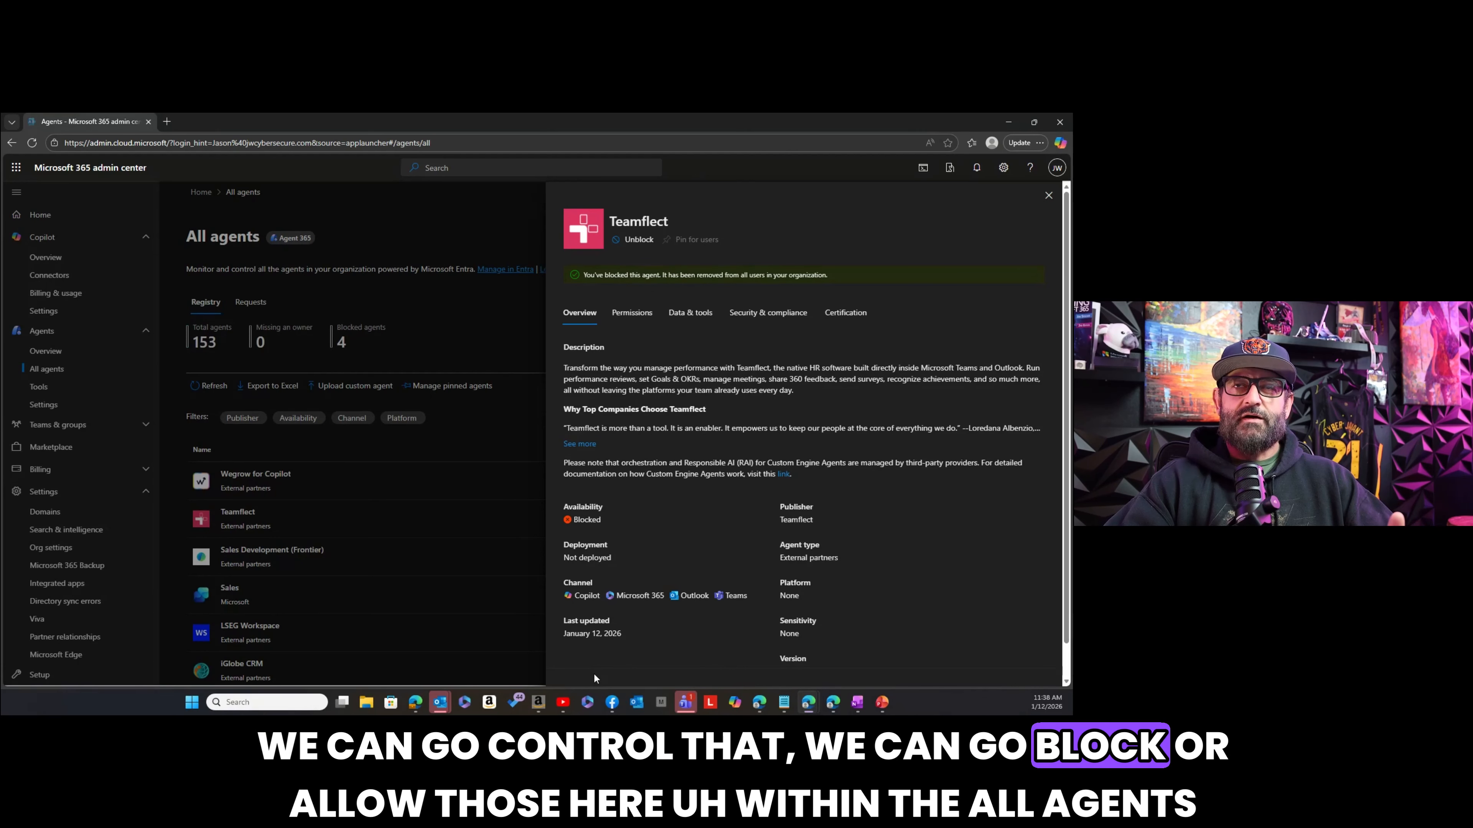
click(1048, 197)
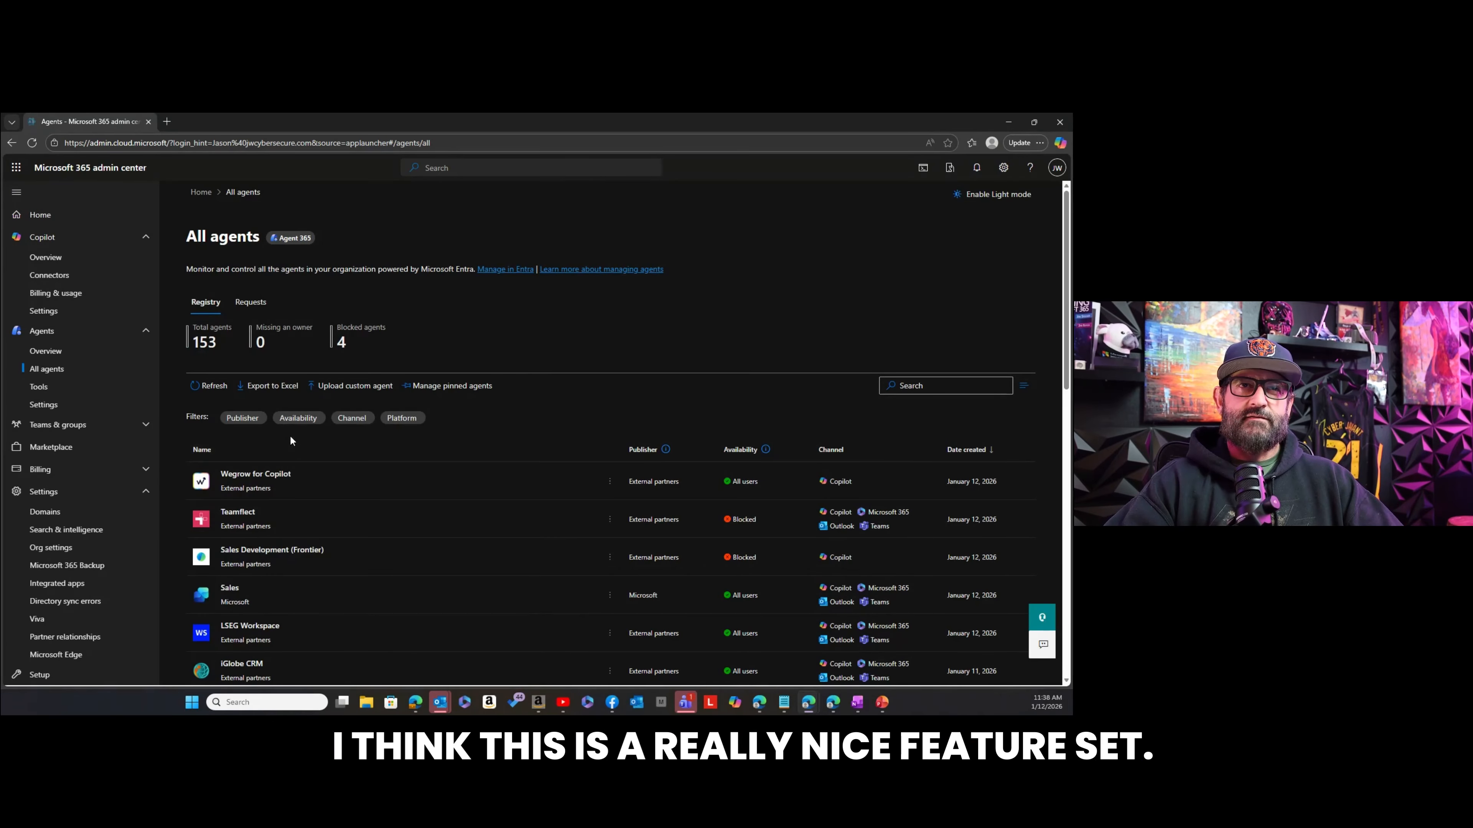
Review the MCP servers listed under the agent tools and the action available for the Microsoft SharePoint Lists MCP Server.
click(48, 392)
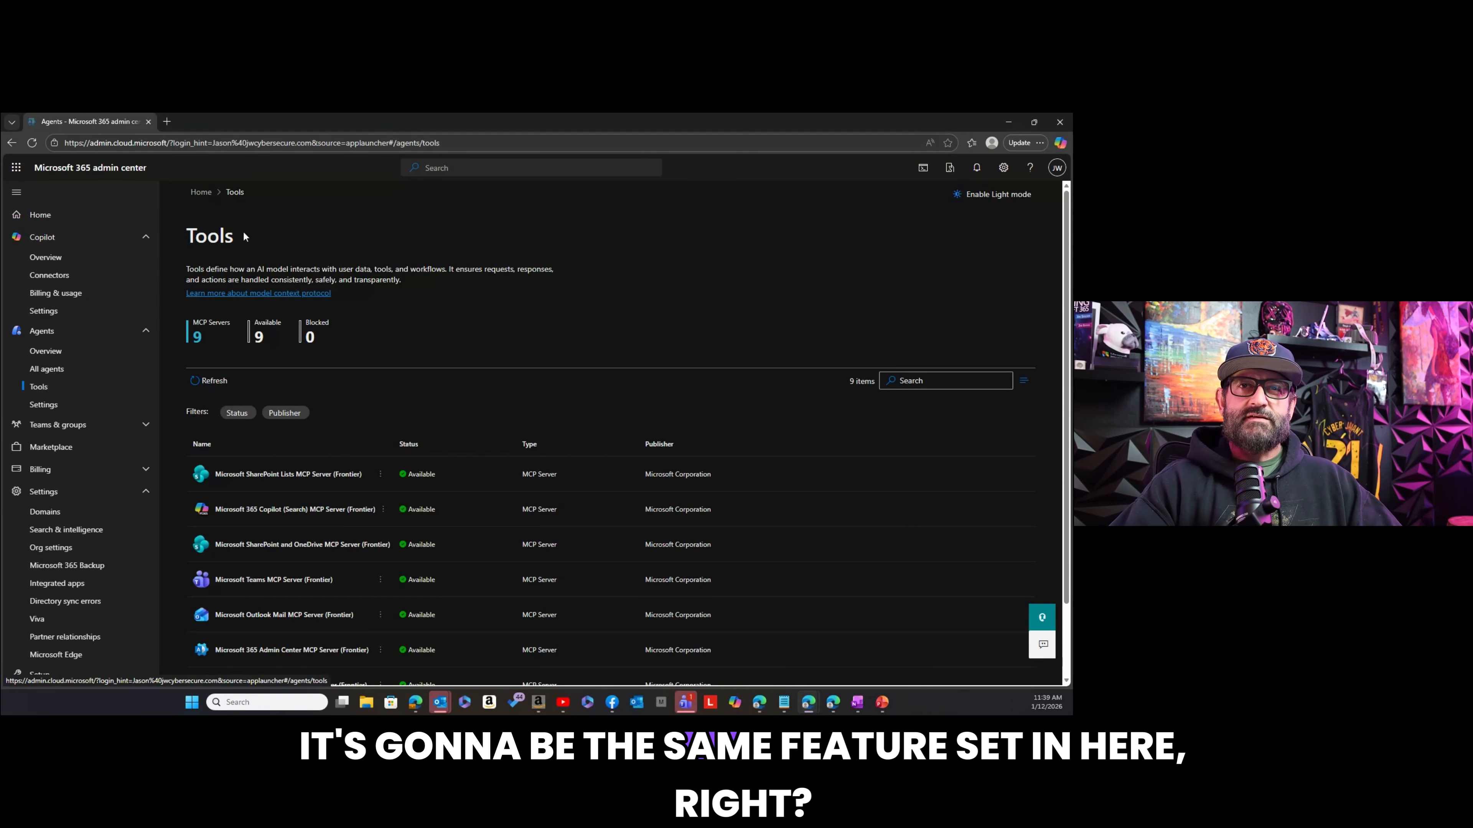
click(380, 474)
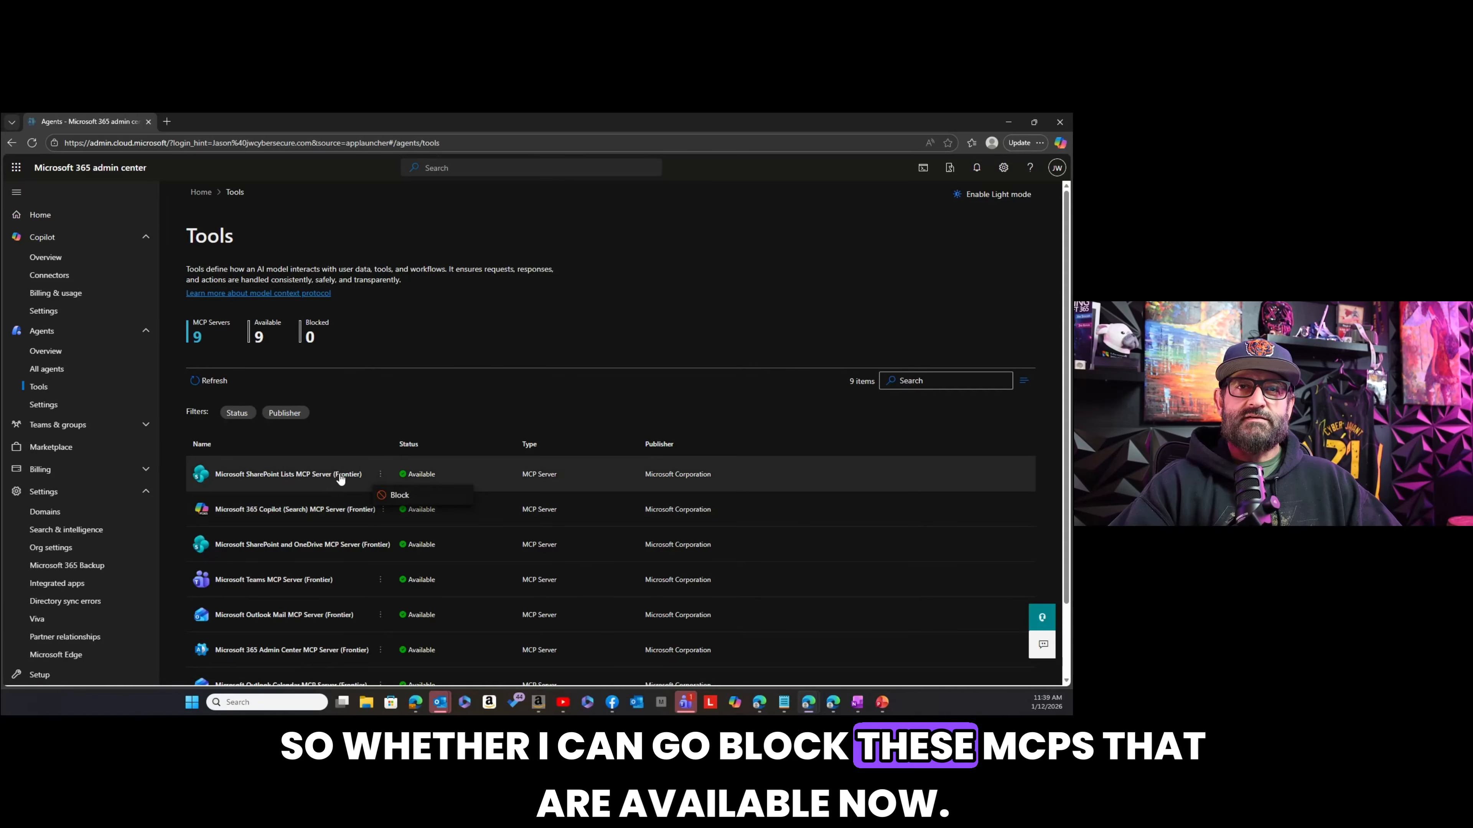
scroll(339, 473, down, 2)
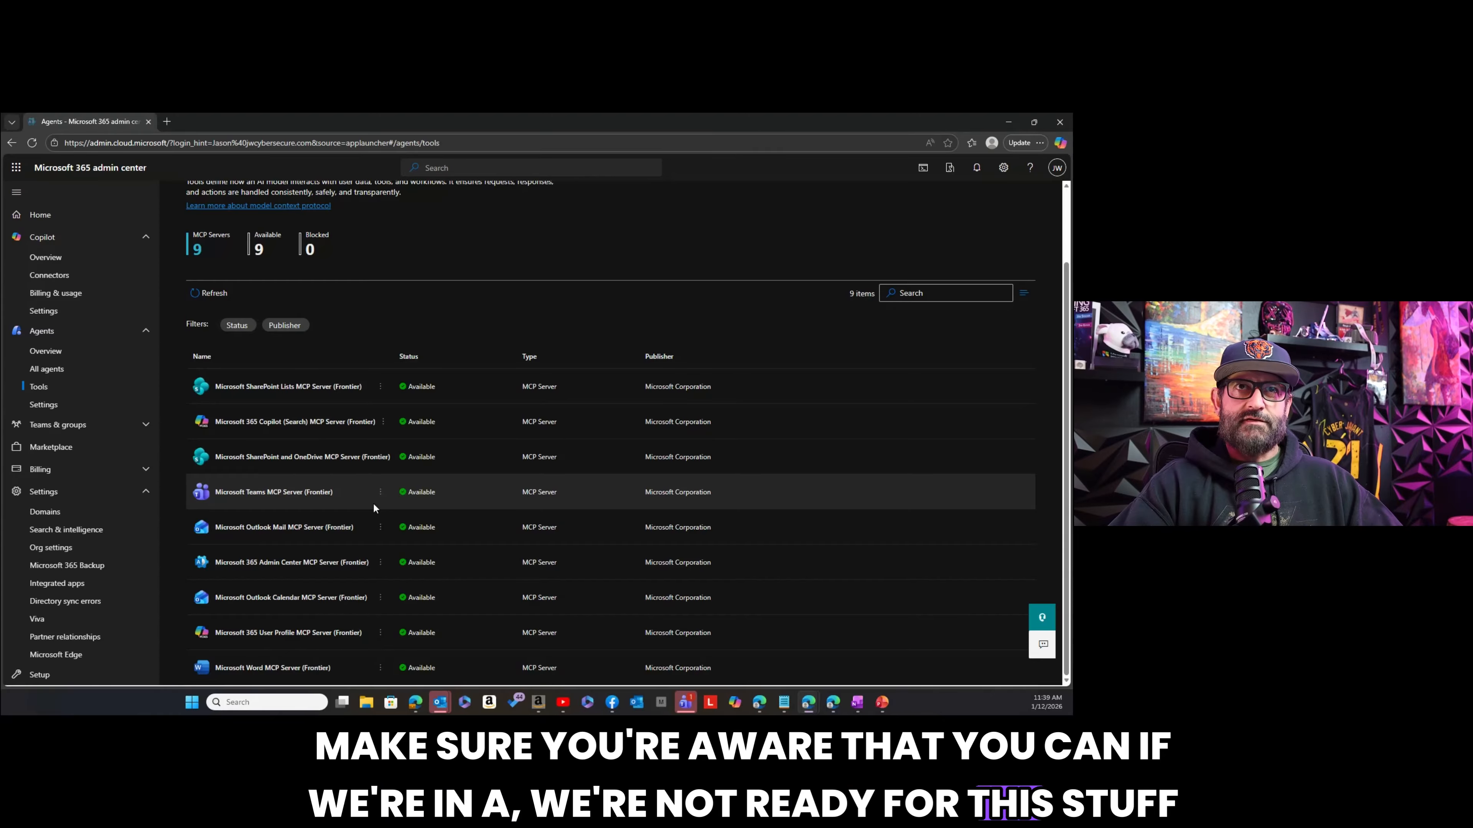
scroll(373, 504, up, 2)
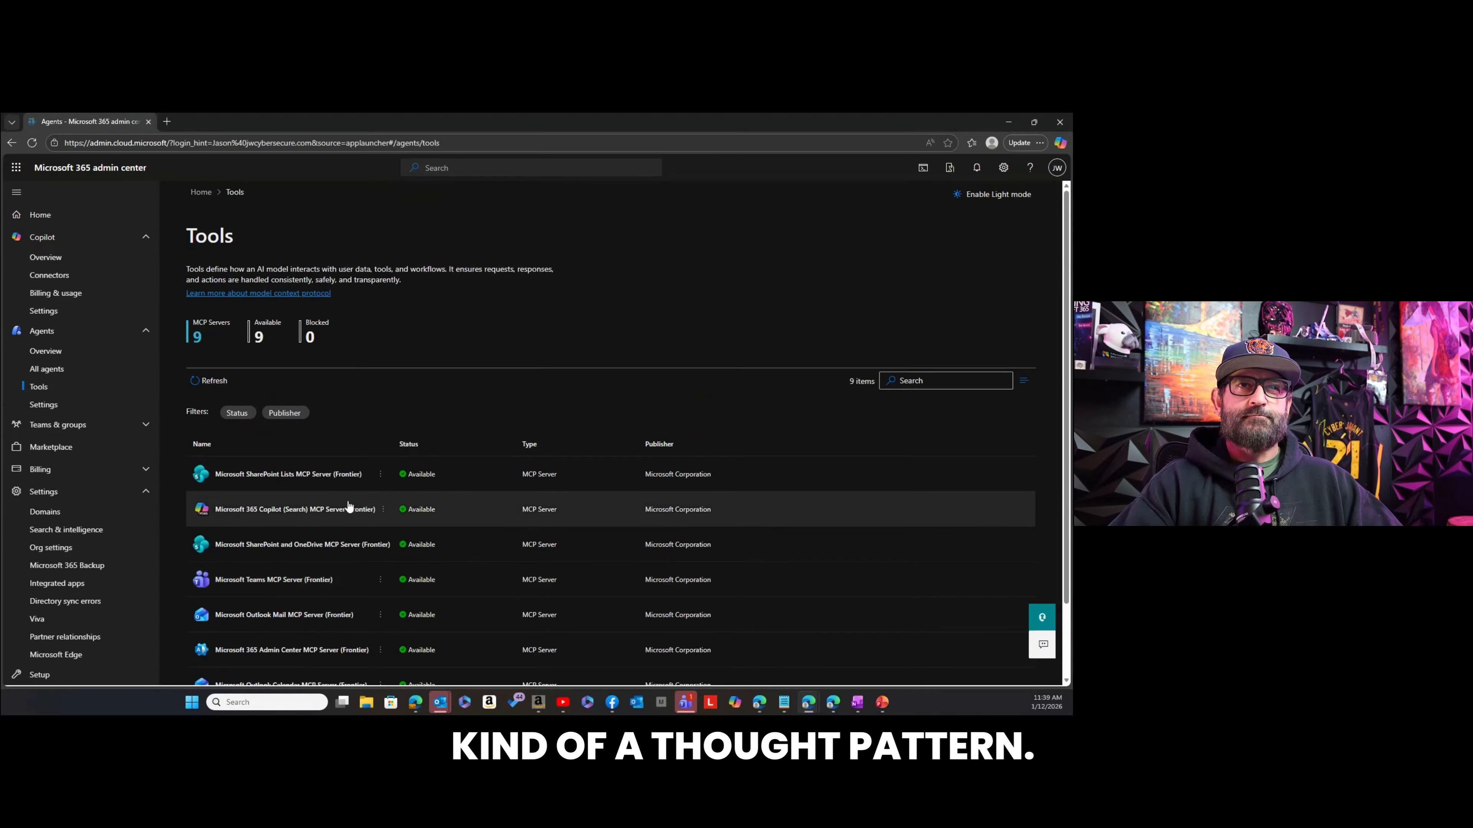
Open the agent settings and review the User Access choices for who can use agents, then close them without changes.
click(53, 407)
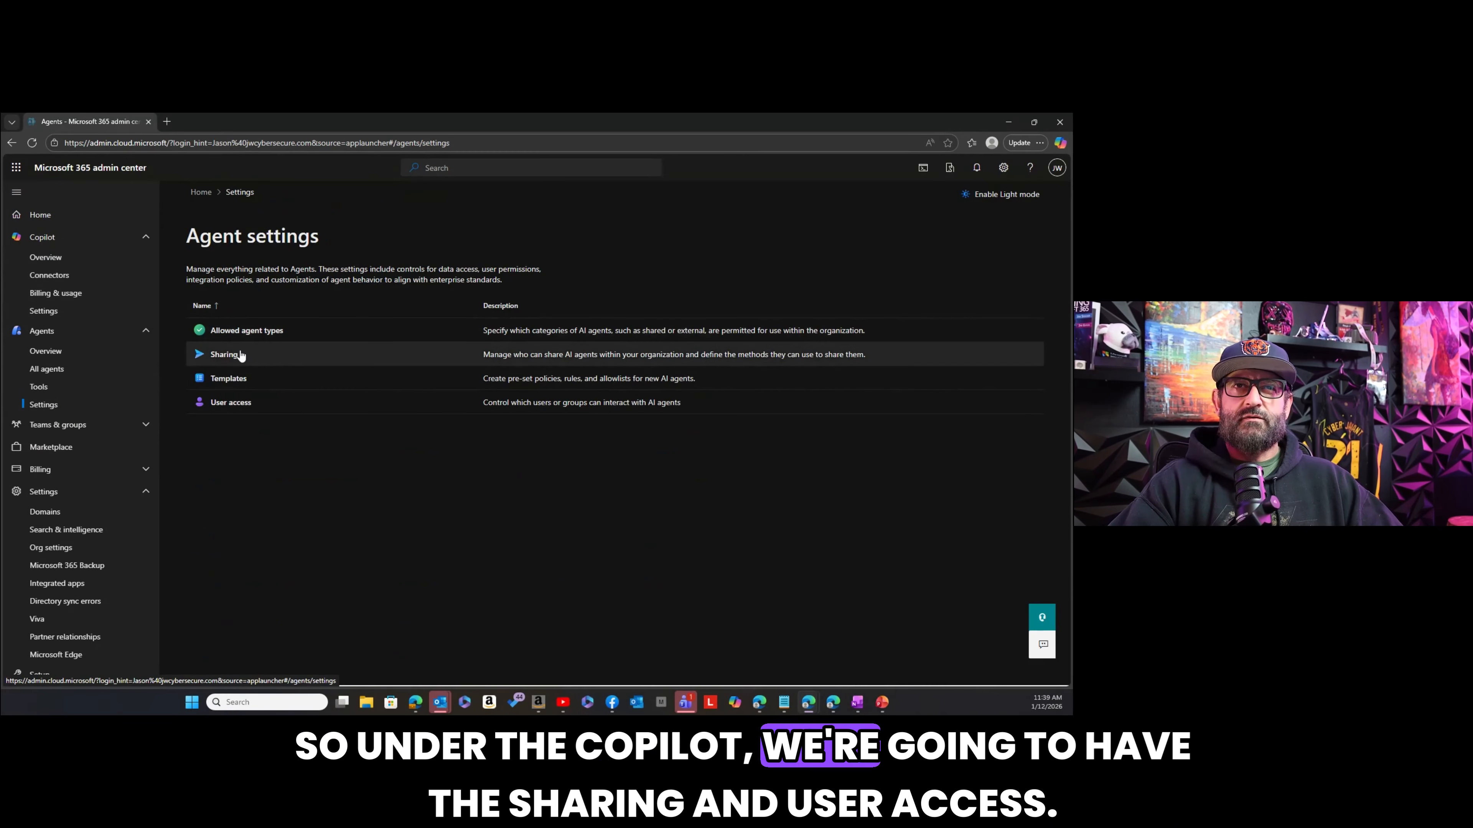
click(240, 408)
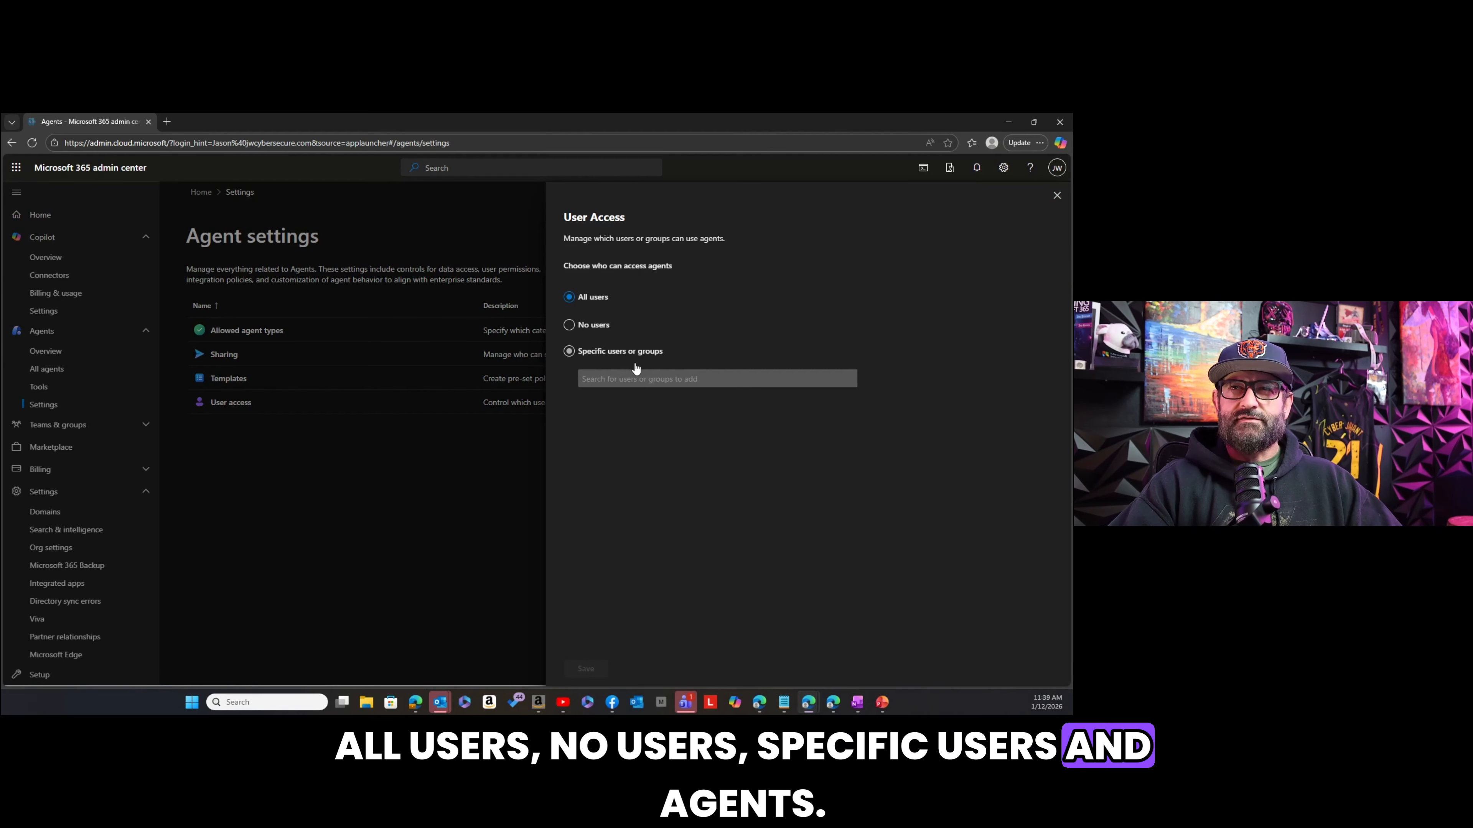
click(1056, 195)
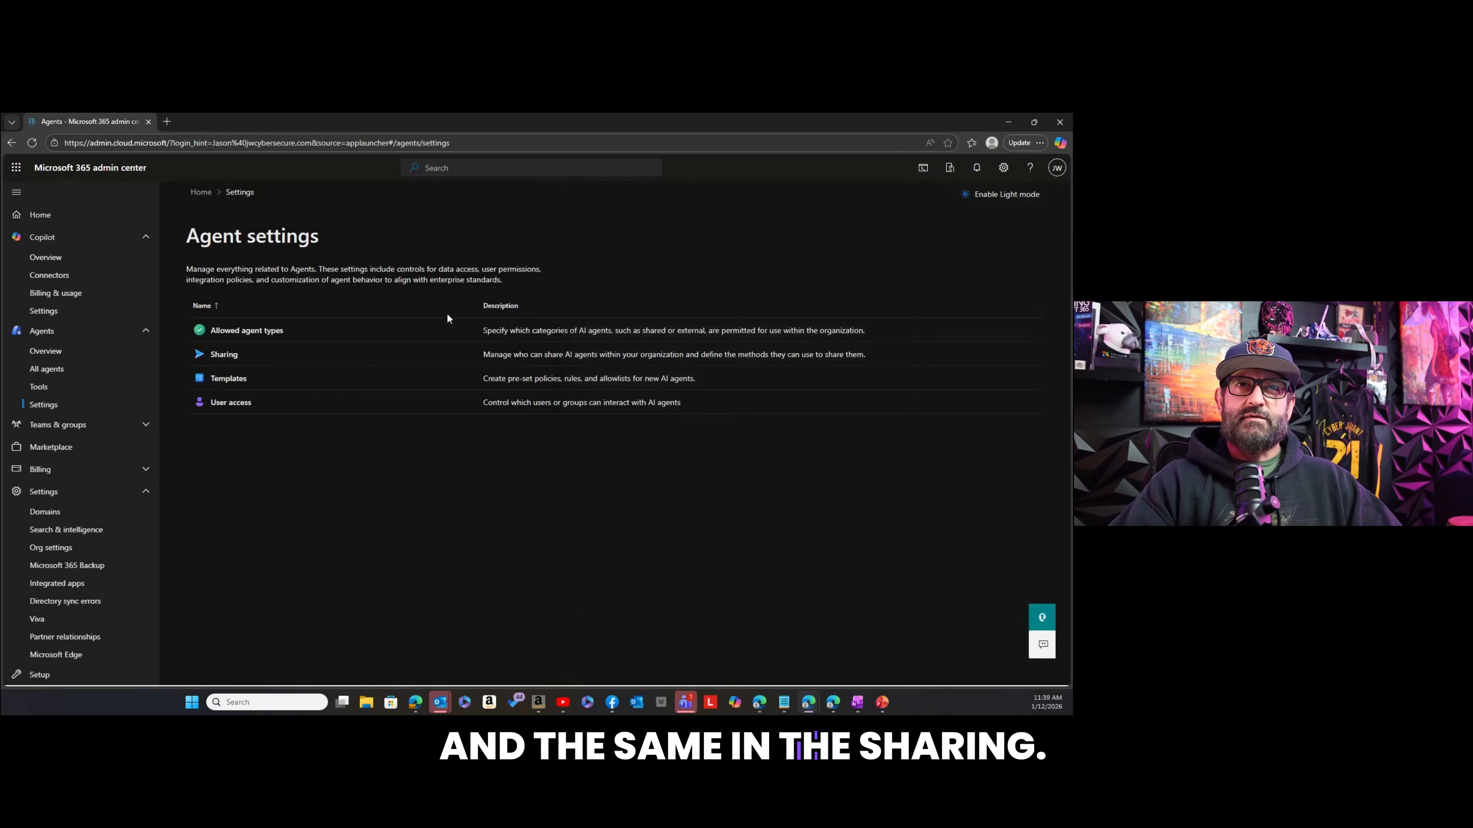
Try disallowing apps and agents built by external publishers in Allowed Agent Types, allow them again and close without saving.
click(249, 338)
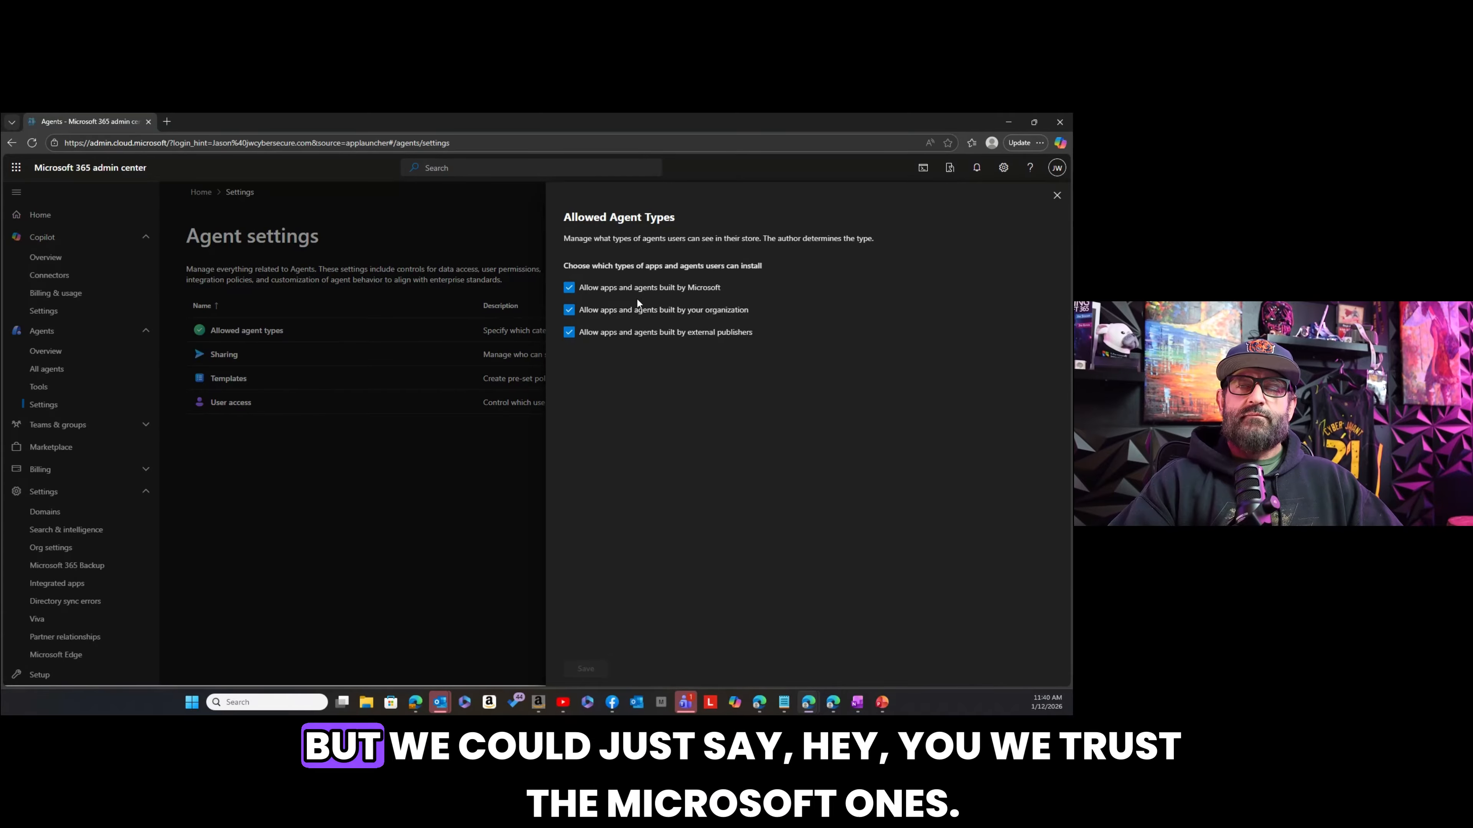
click(567, 333)
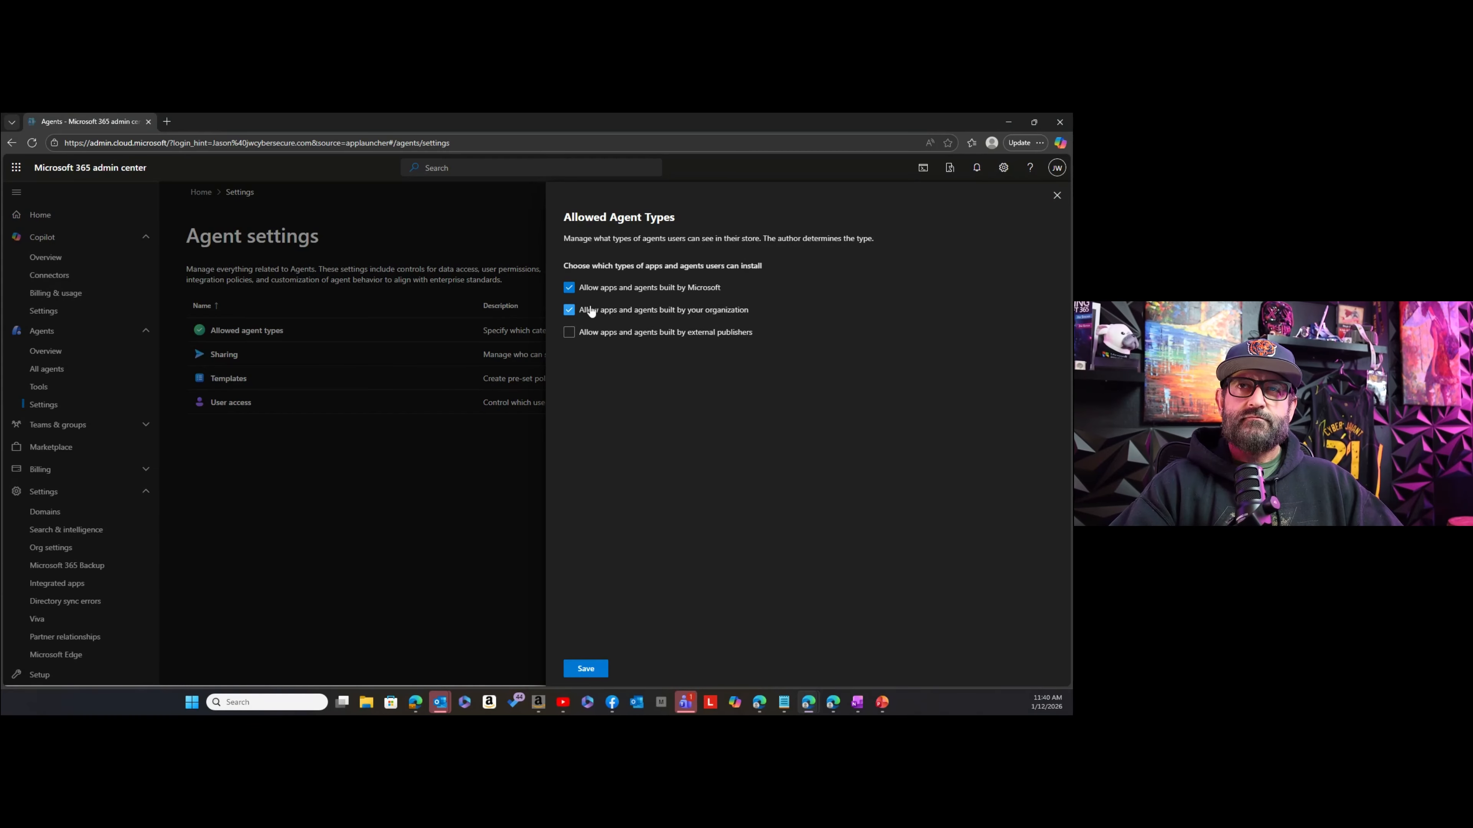
click(569, 289)
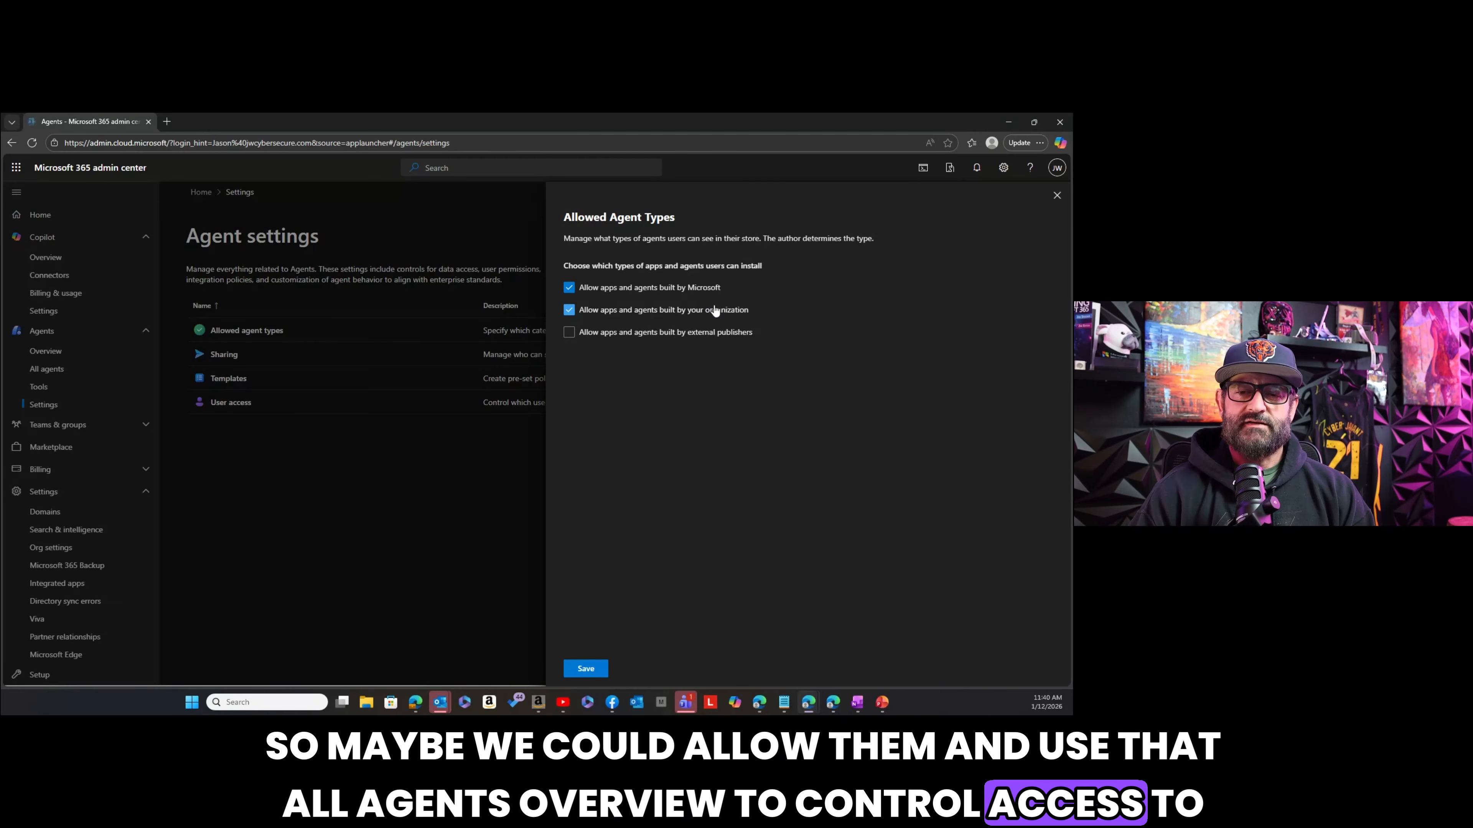
click(570, 332)
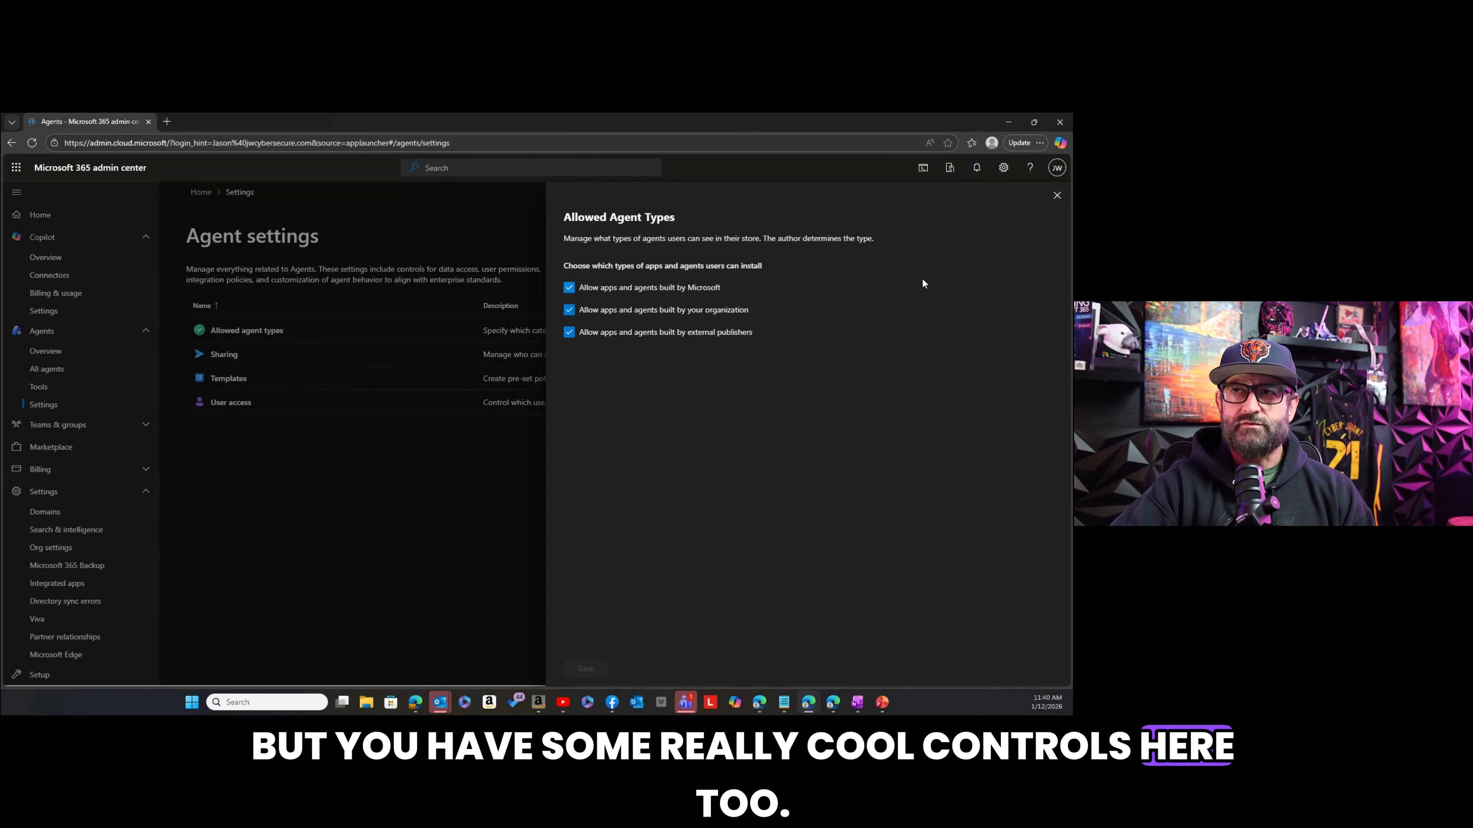
click(1057, 194)
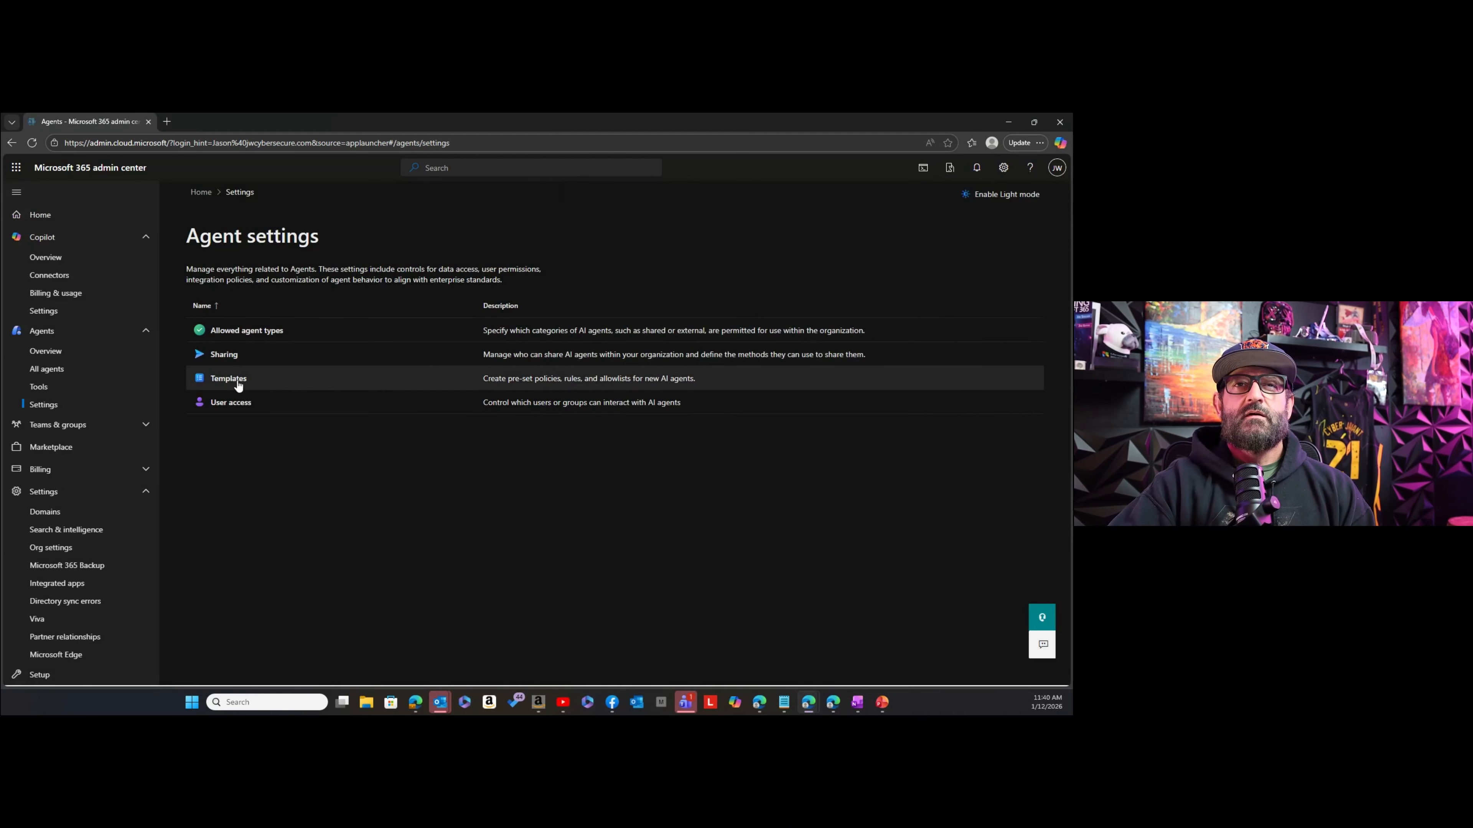
Review the Purview, Entra and SharePoint policies in the default agent template for allowing instances, close it and return to the Agent overview.
click(229, 379)
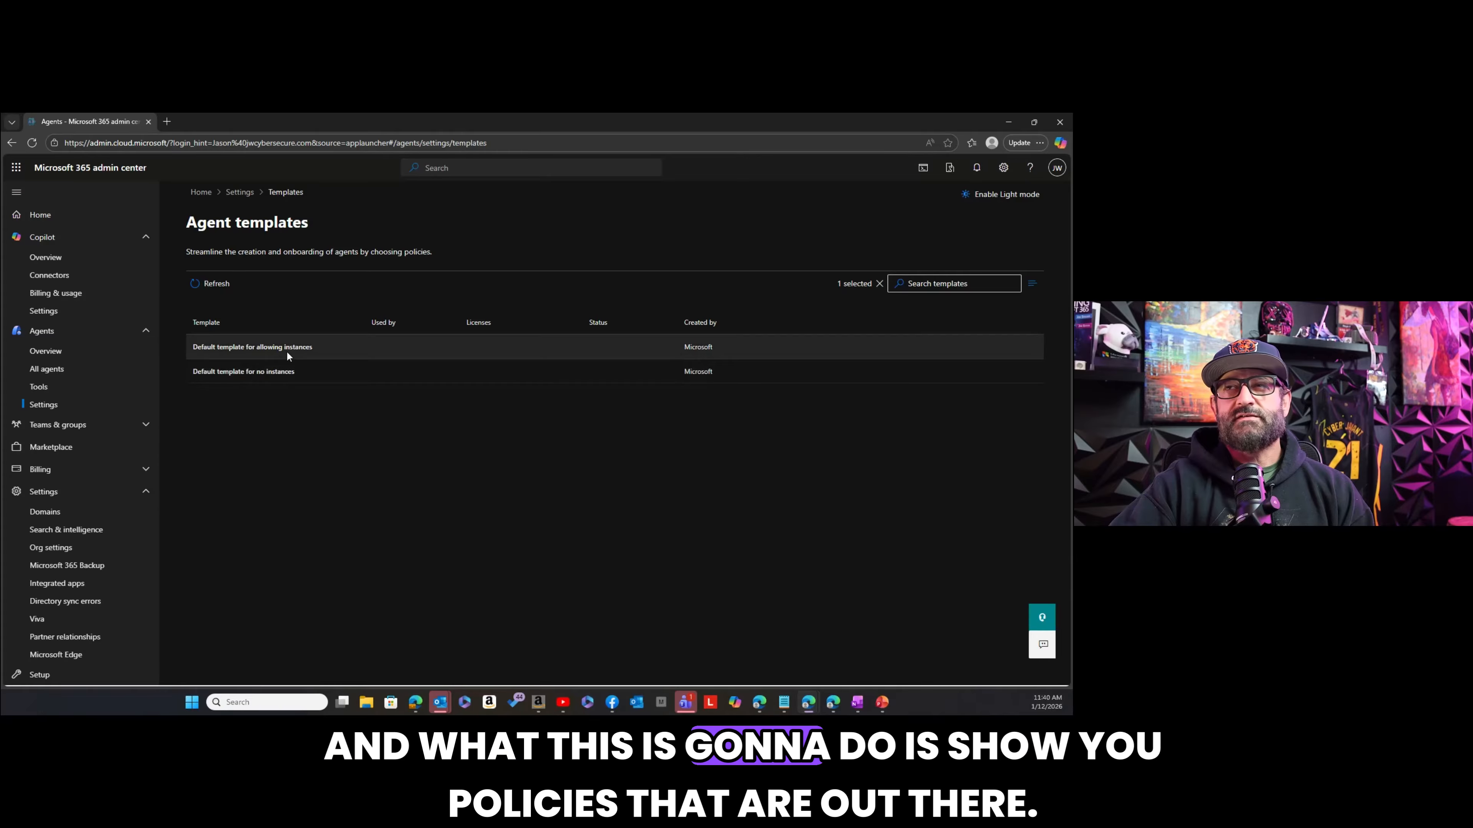
click(287, 352)
click(819, 265)
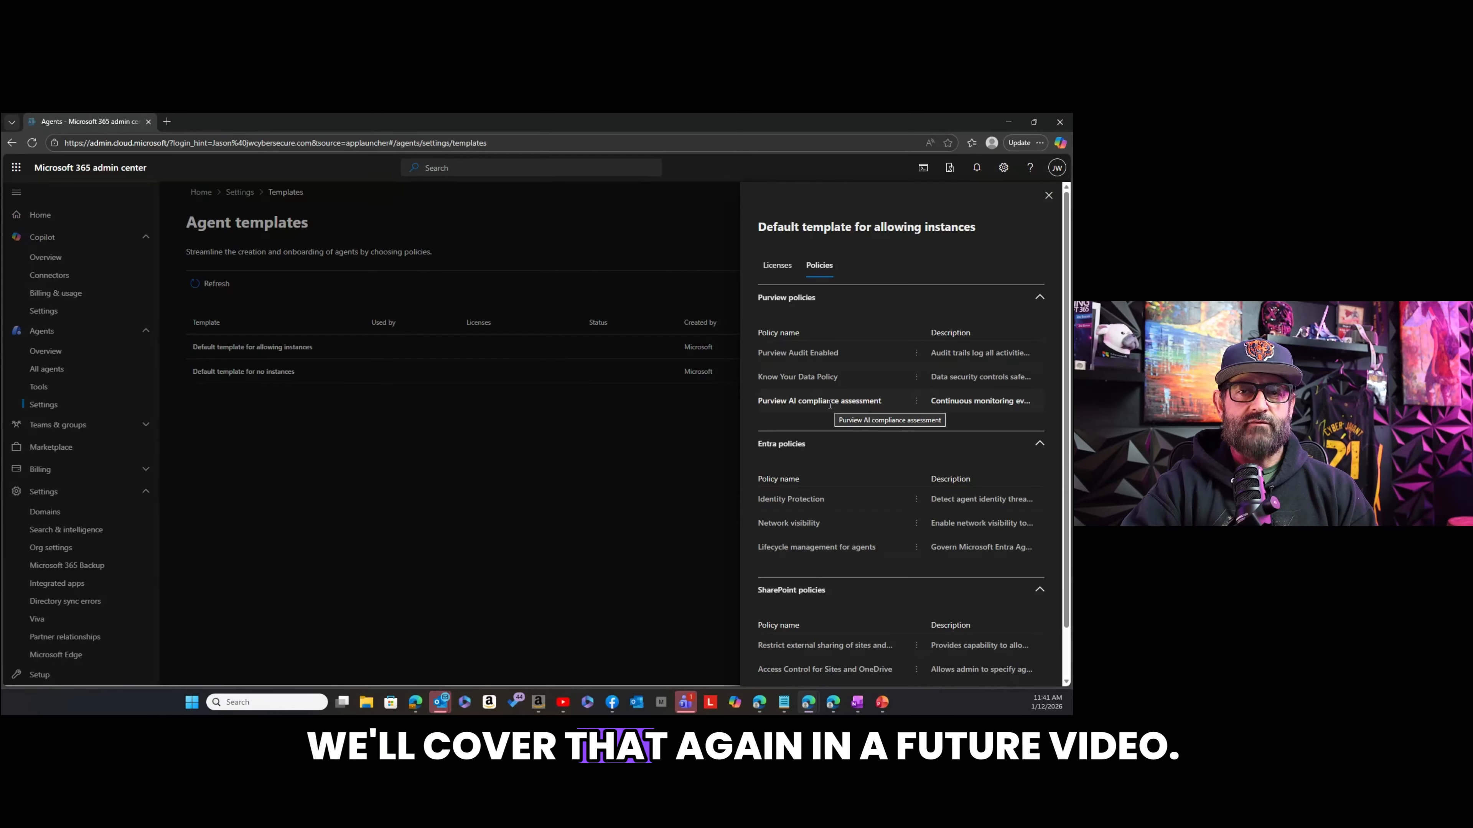
scroll(830, 404, down, 1)
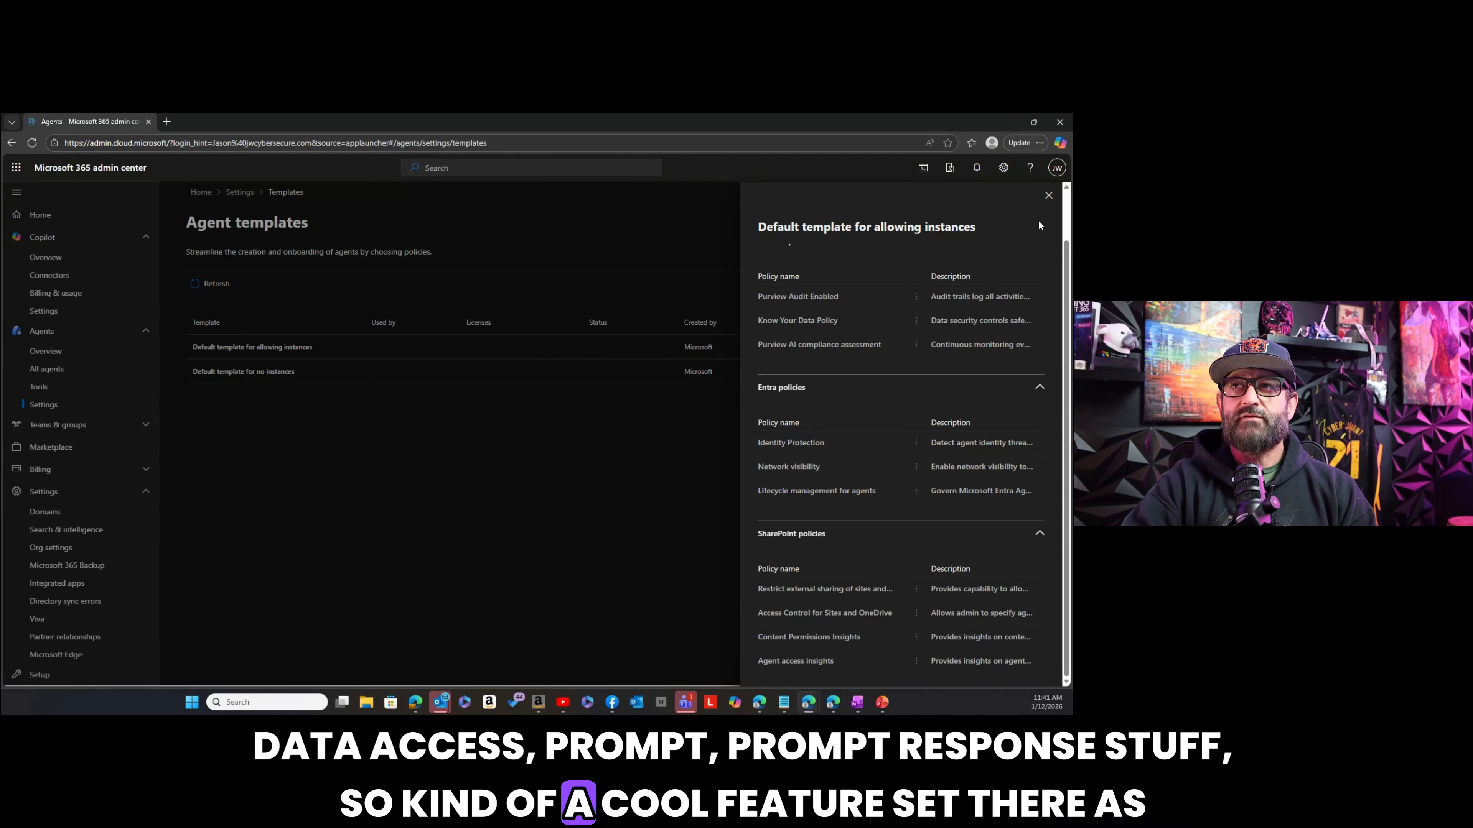
click(1050, 197)
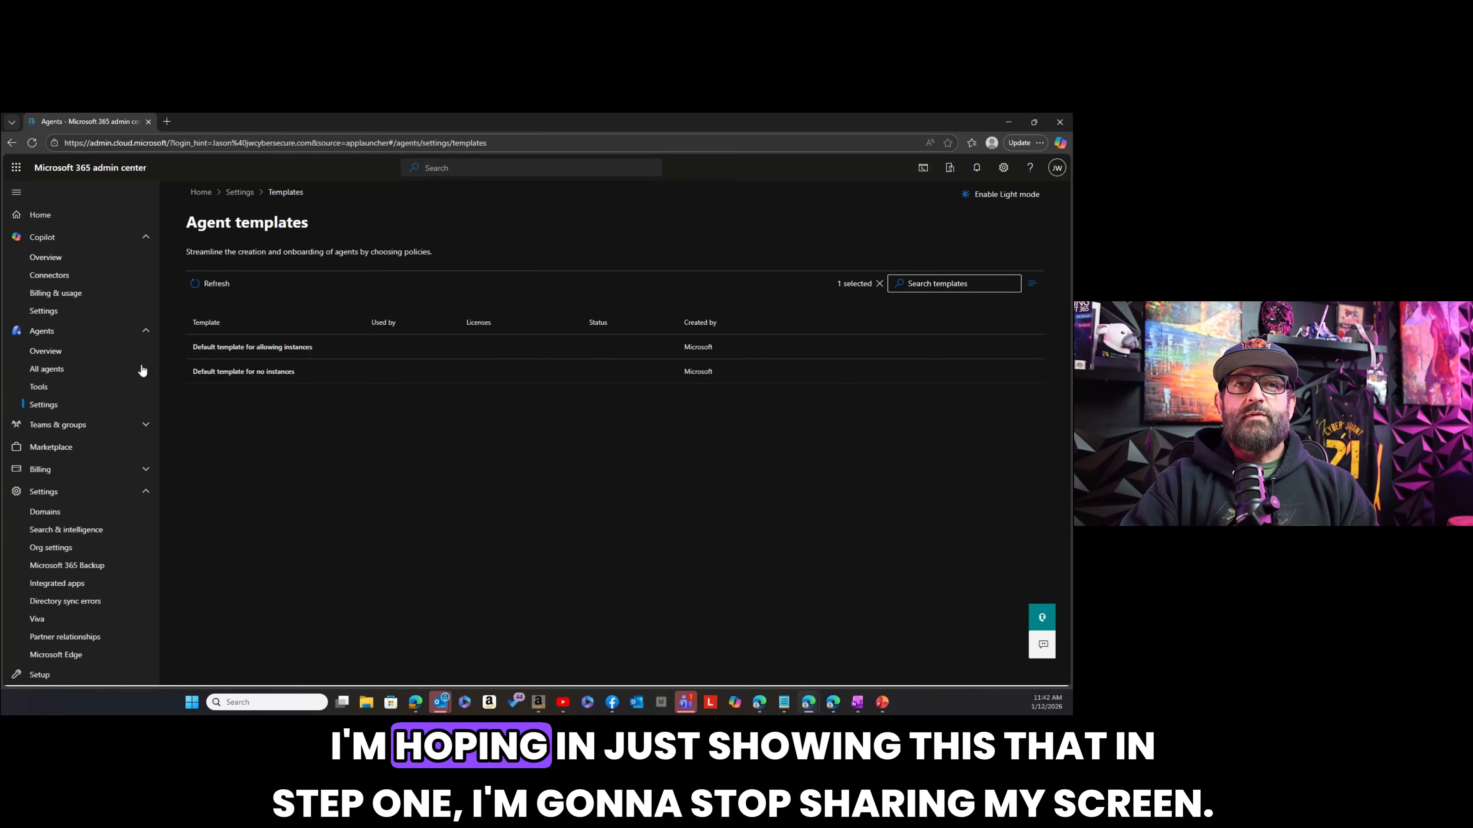
click(70, 355)
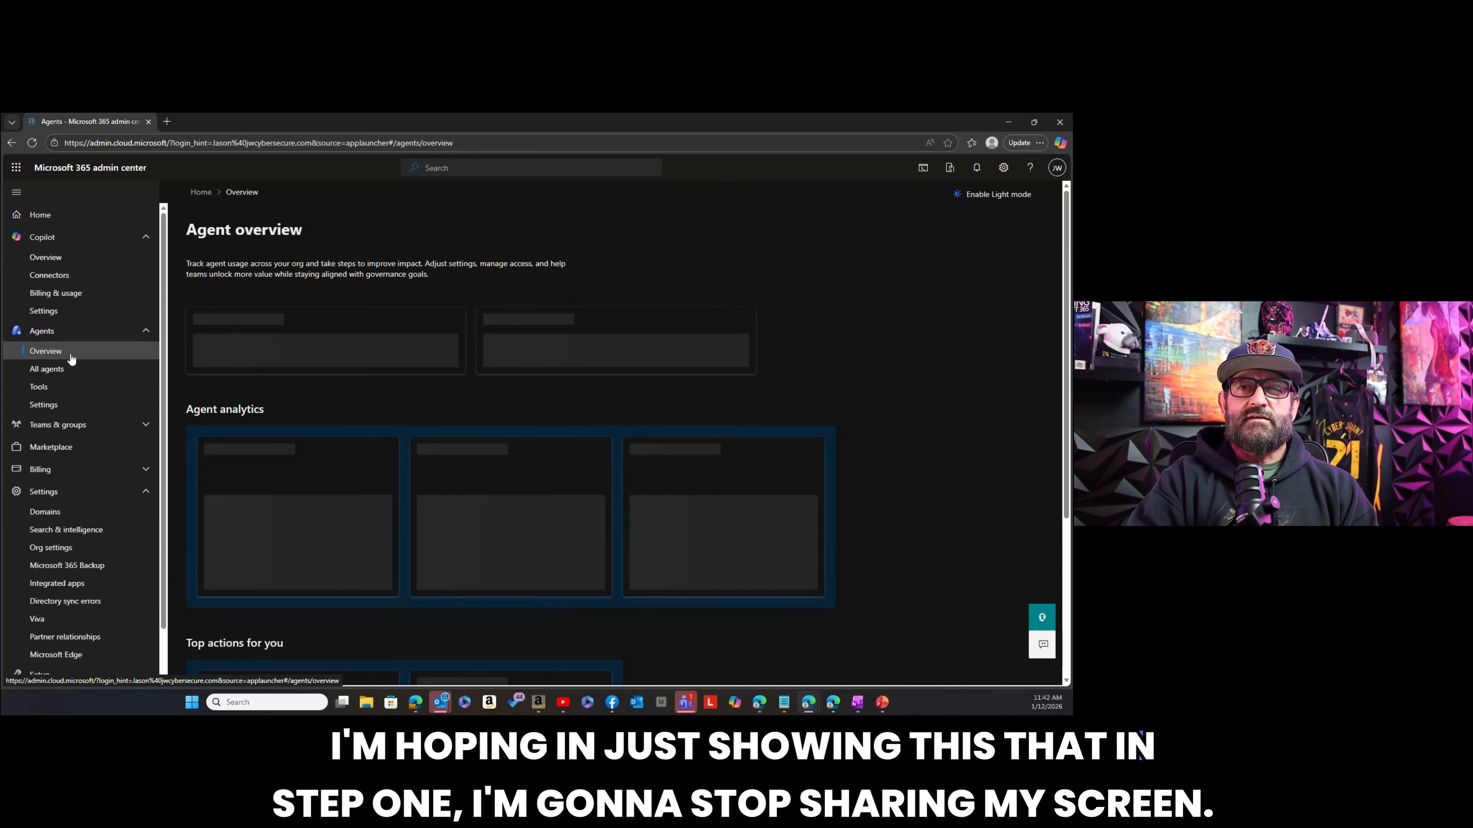